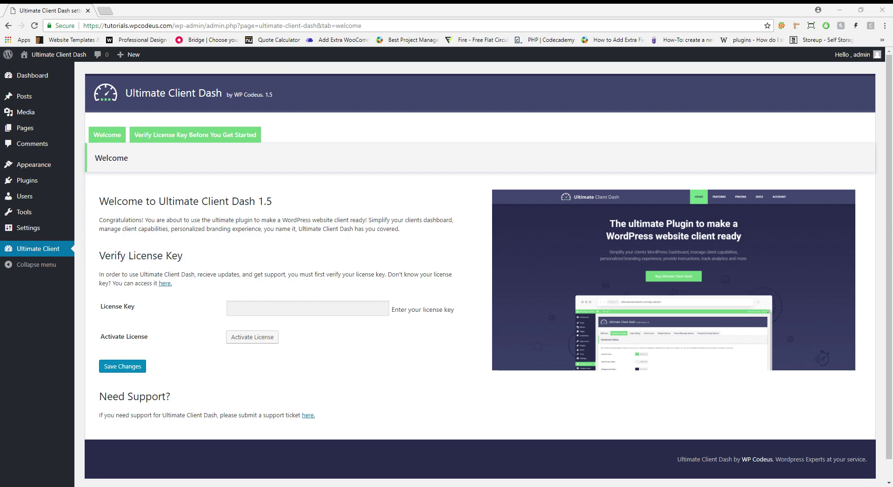
Paste, save and activate the Ultimate Client Dash license key, then go to Dashboard Styling
click(310, 309)
key(ctrl+v)
click(122, 367)
click(261, 340)
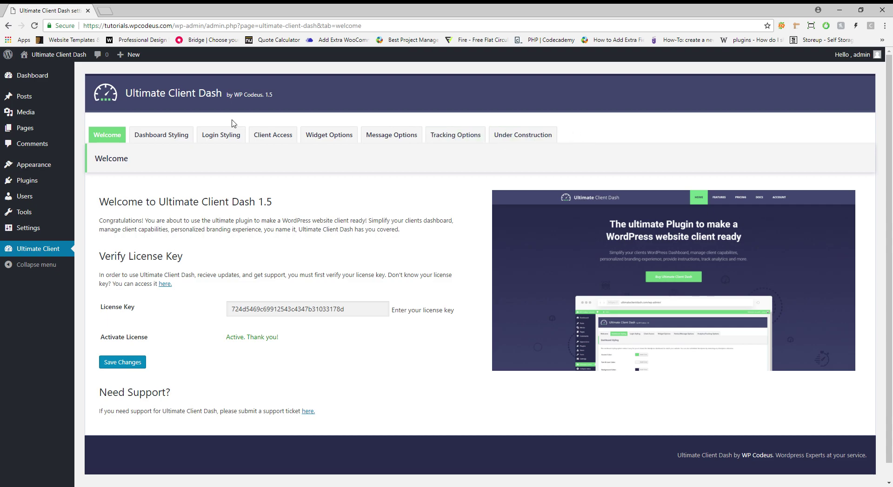
click(172, 134)
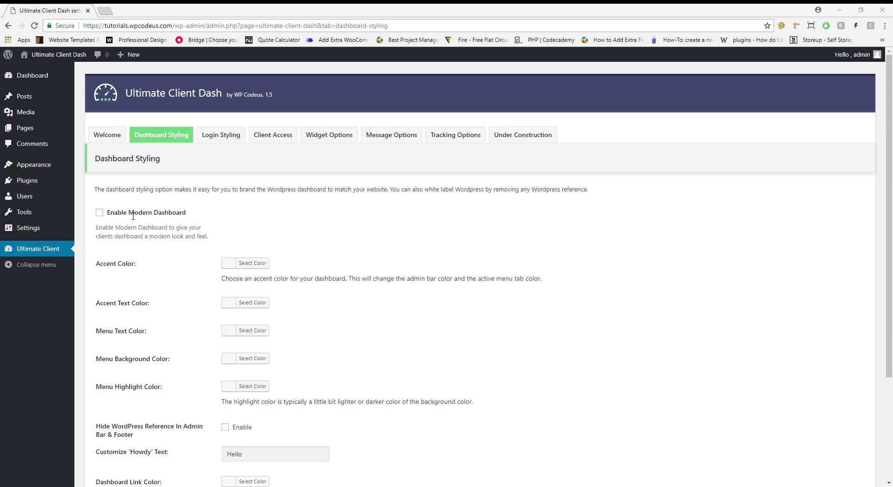
Enable the Modern Dashboard and set the accent colour to green
click(100, 213)
click(253, 264)
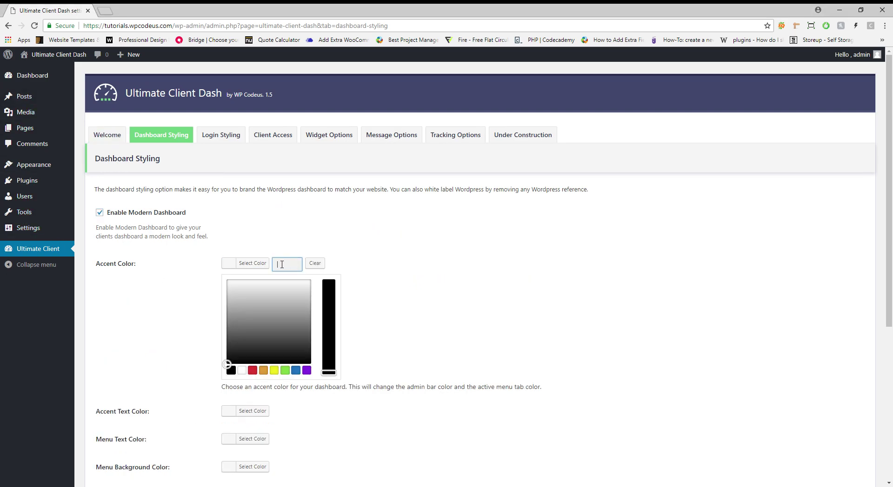
click(289, 264)
key(ctrl+v)
click(262, 247)
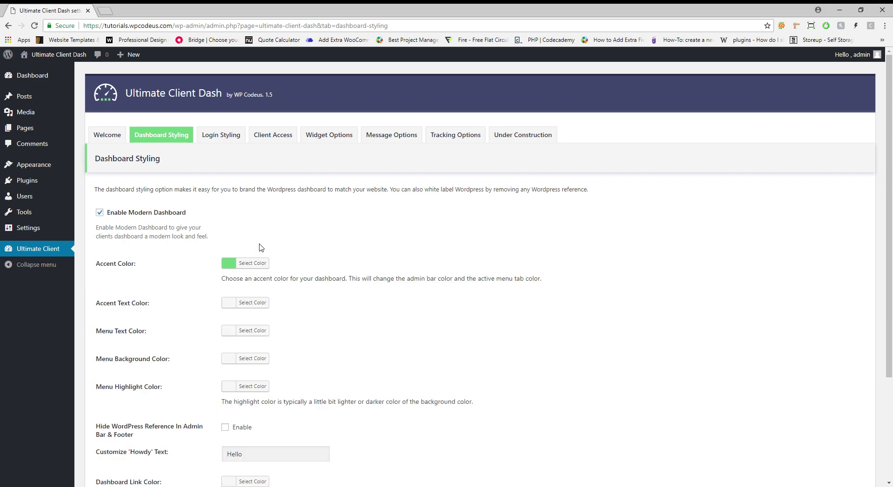
Make the Accent Text and Menu Text colours white
click(253, 303)
click(242, 410)
click(253, 303)
click(252, 330)
click(242, 438)
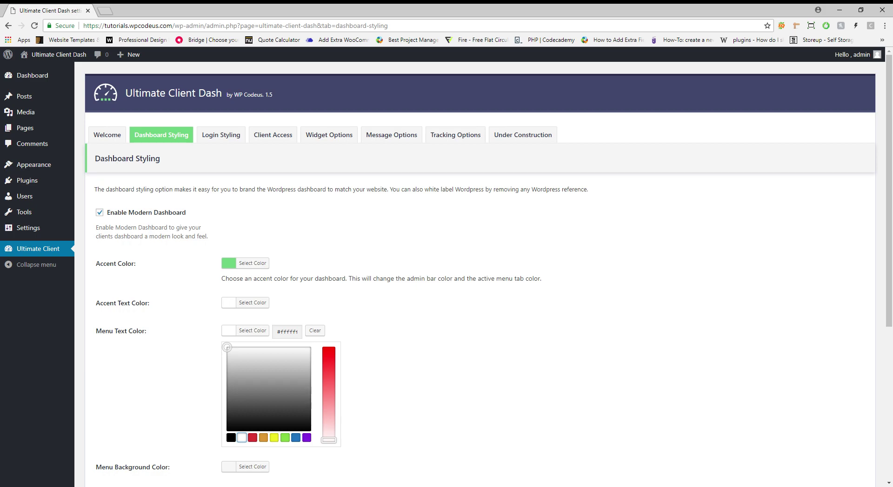
click(255, 332)
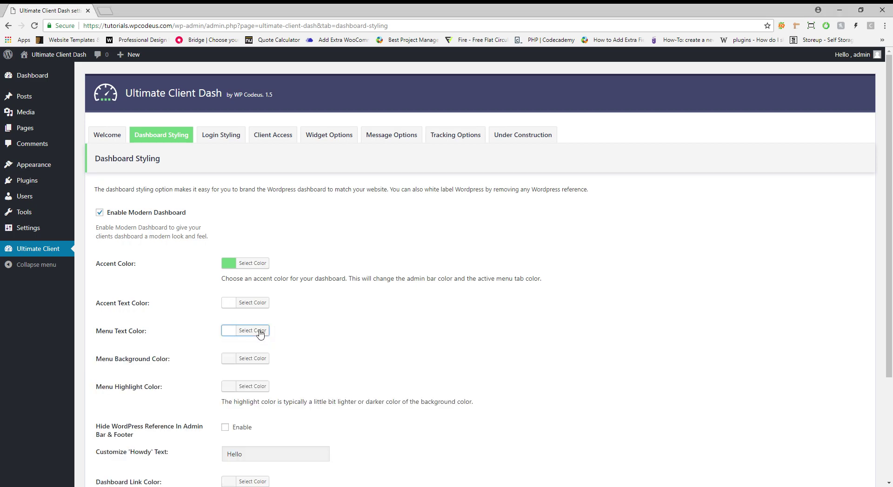
Set the Menu Background colour to dark blue #42476c
click(253, 358)
click(287, 361)
text(42476c)
click(267, 361)
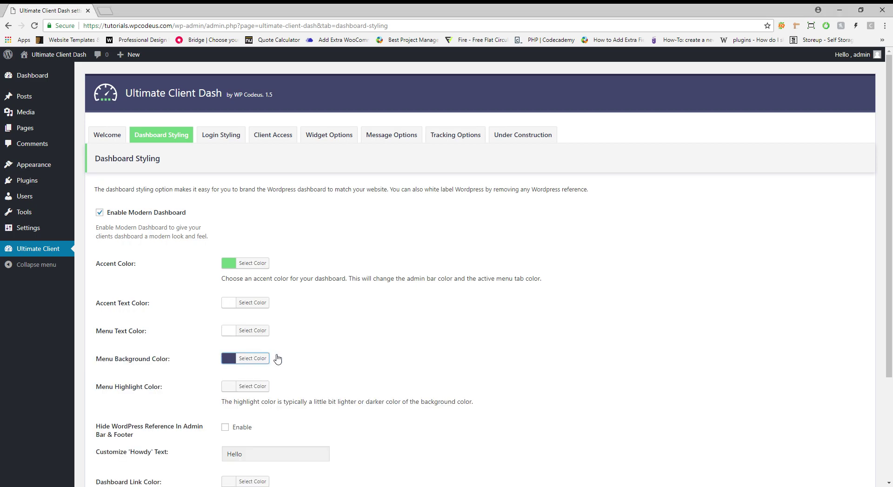
scroll(432, 306, down, 1)
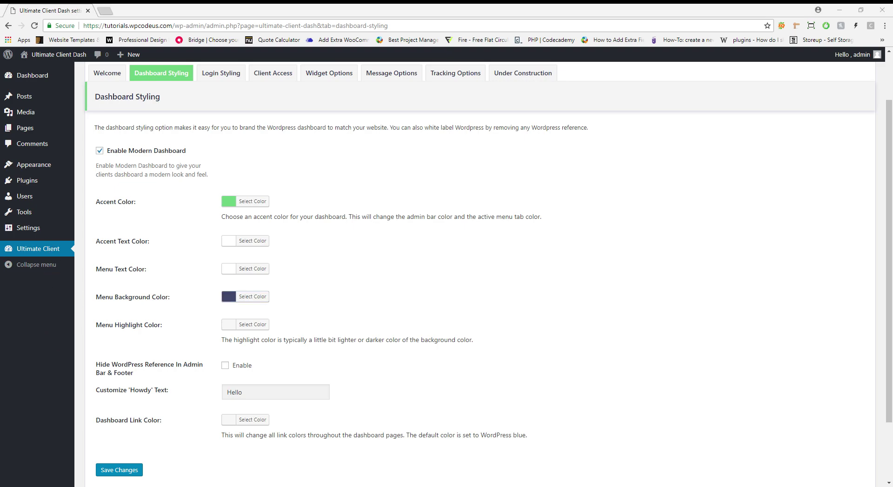
Set the Menu Highlight colour to a darker navy via its hex value
click(246, 324)
click(287, 326)
text(#292c48)
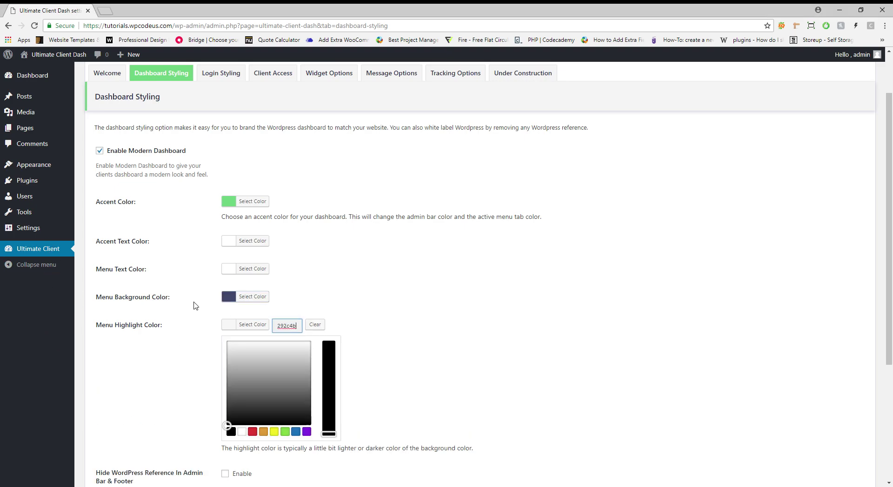
mouse_move(57, 232)
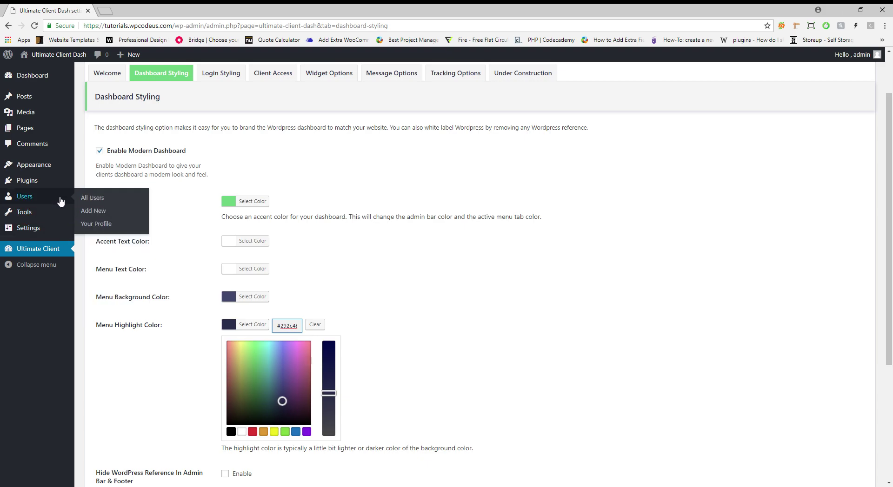
scroll(411, 312, down, 2)
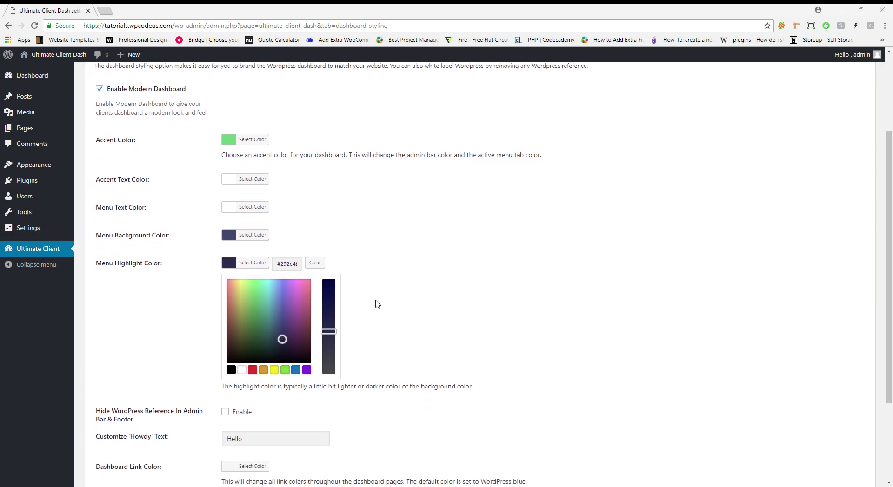
click(256, 263)
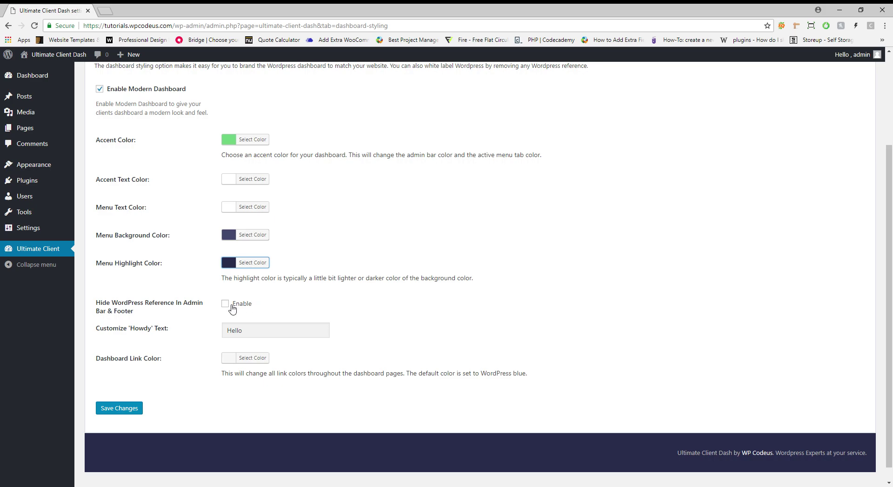
Hide WordPress references in the admin bar and footer, and change 'Howdy' text to 'Sup'
mouse_move(14, 59)
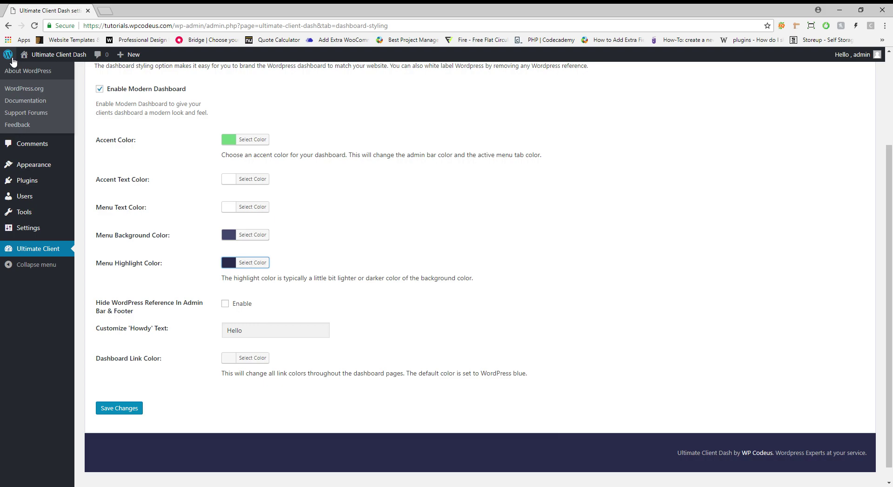
click(225, 304)
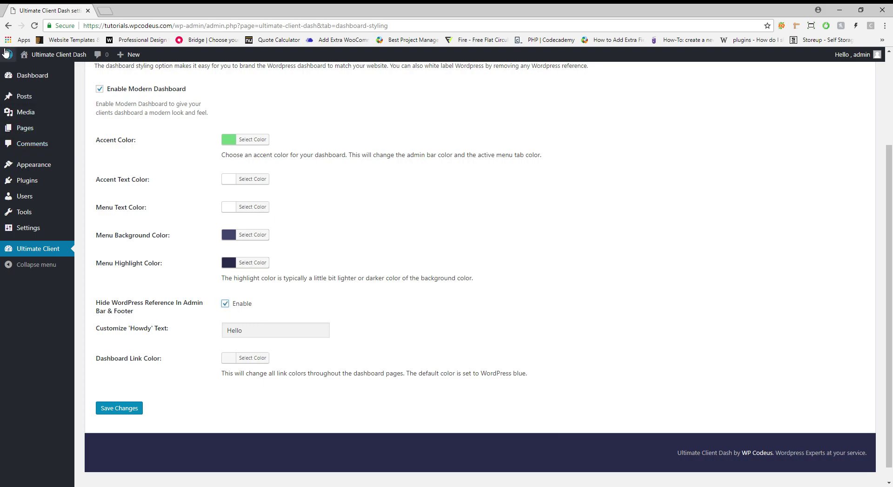
scroll(124, 223, down, 1)
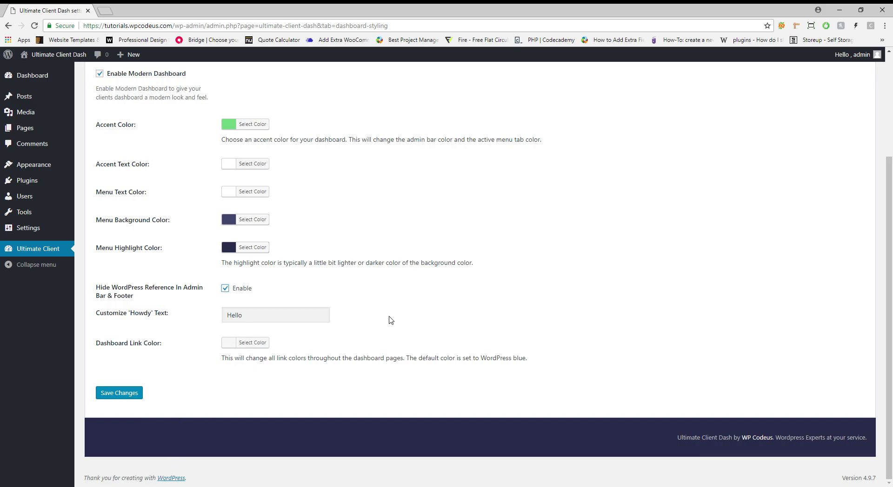
scroll(408, 318, up, 1)
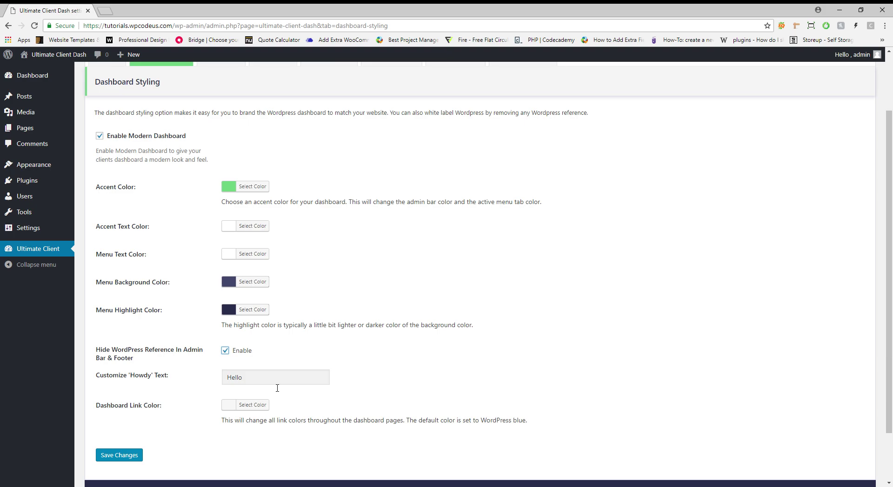
double_click(279, 384)
text(Sup)
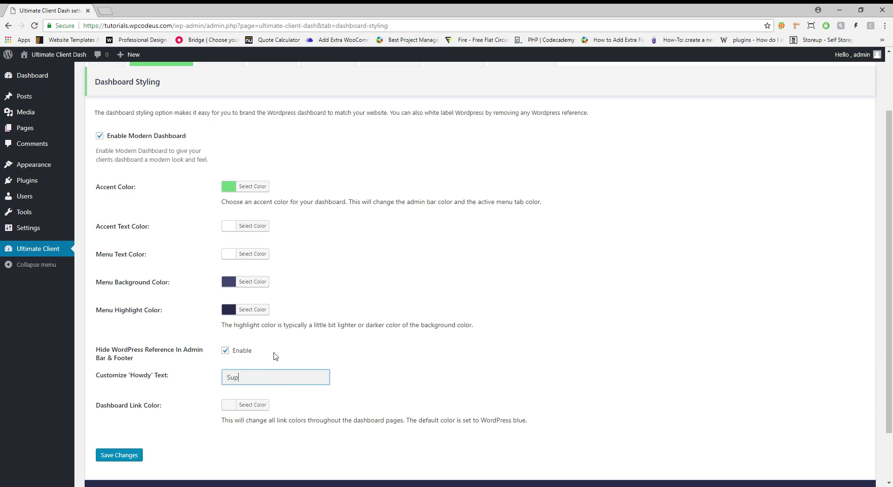
click(375, 338)
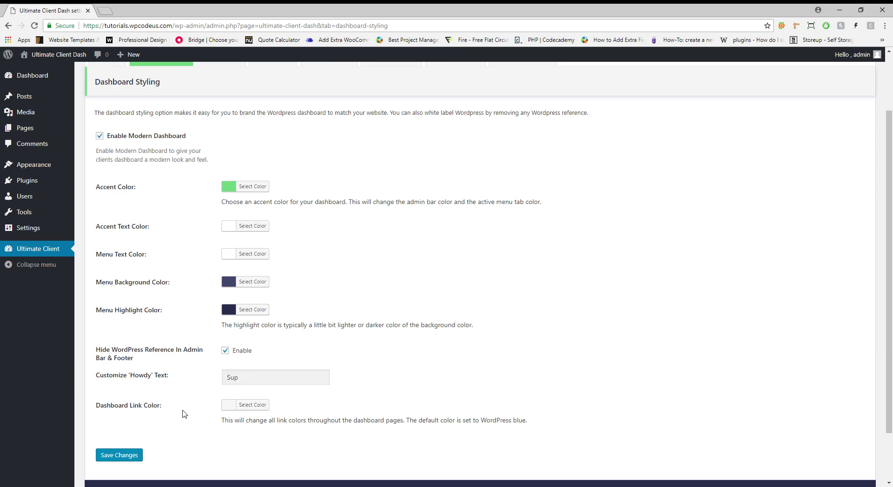
Glance at the Pages list, then copy the dark-blue Menu Background hex value
ctrl+shift+click(100, 126)
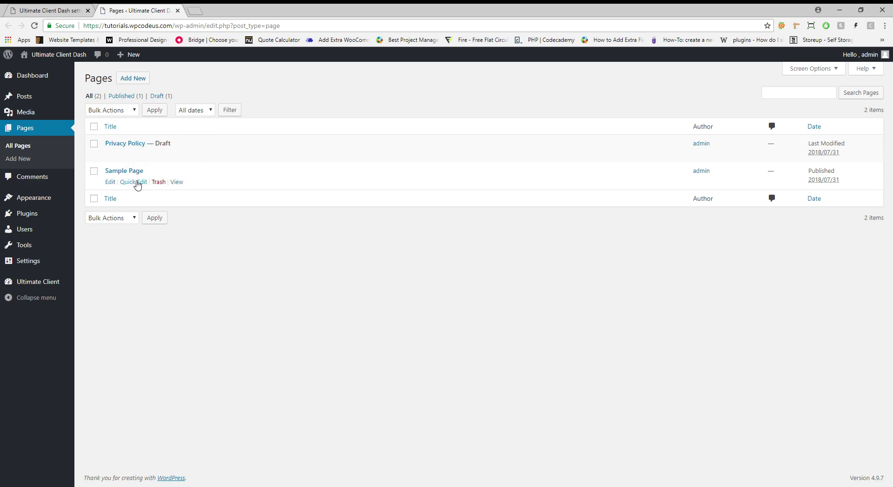
click(178, 10)
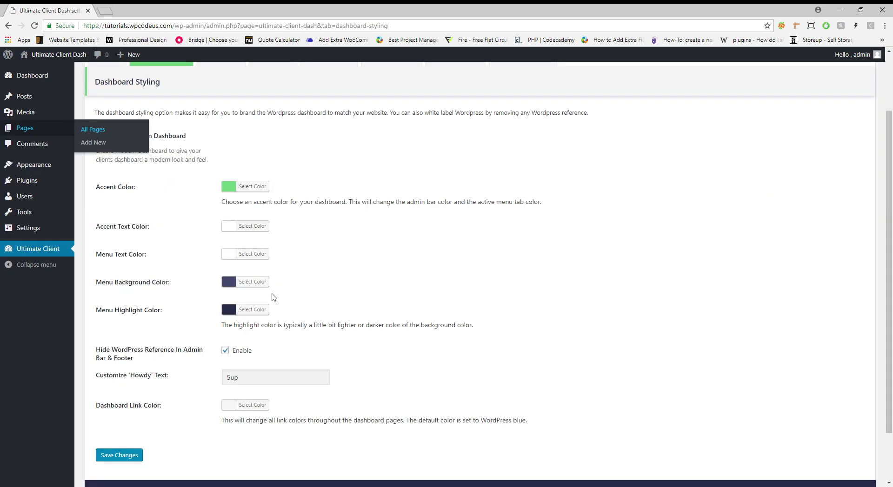
click(263, 312)
click(289, 310)
click(259, 287)
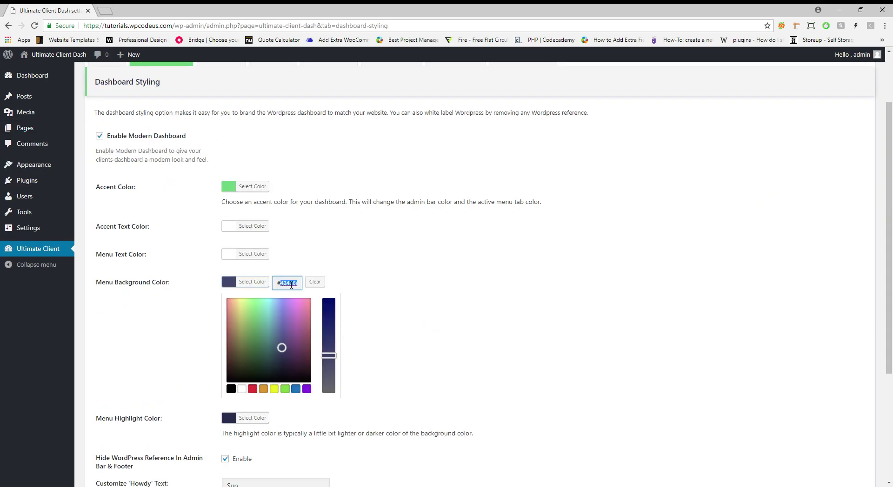
click(259, 287)
Paste that dark blue as the Dashboard Link Color and save the styling settings
click(258, 406)
click(274, 408)
key(ctrl+v)
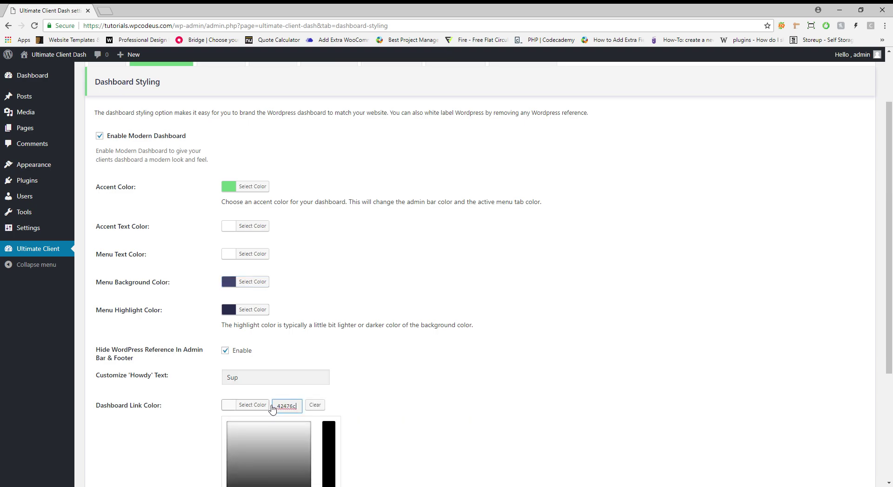
click(168, 435)
click(137, 457)
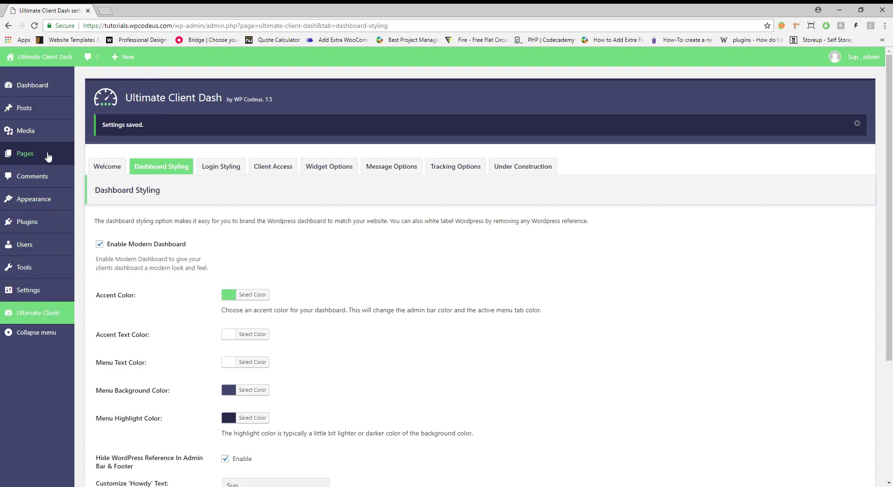
mouse_move(49, 154)
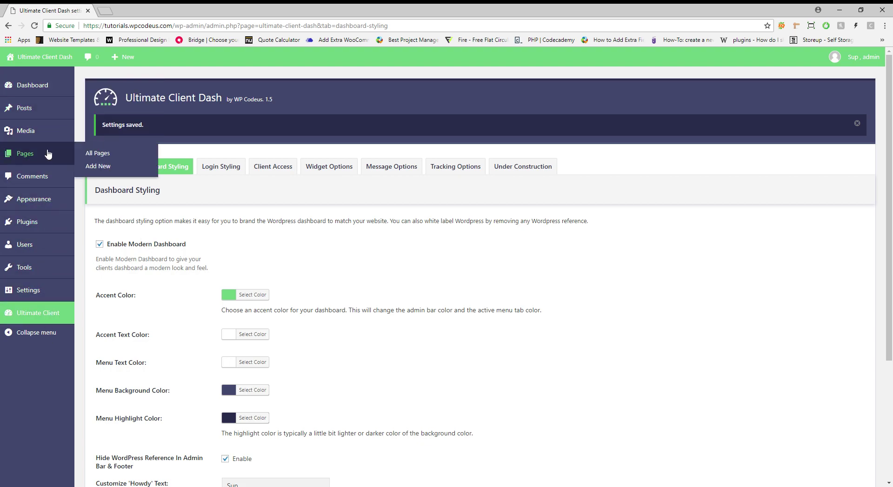
ctrl+shift+click(113, 154)
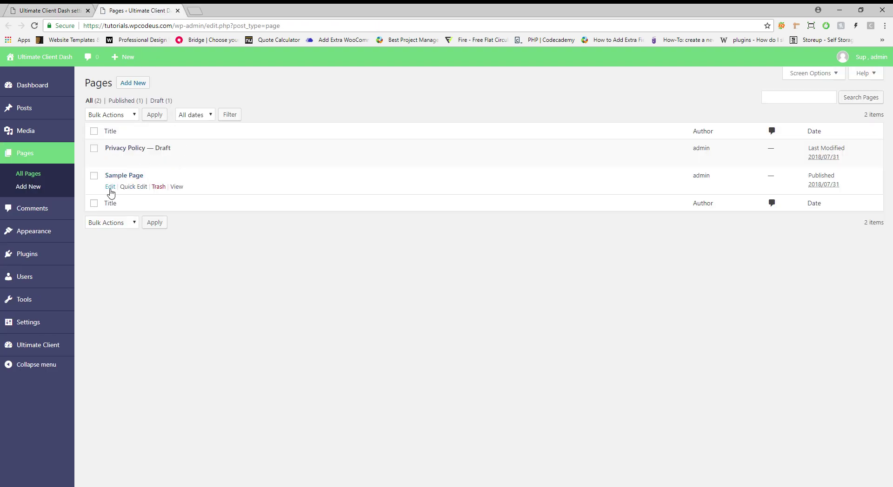
click(110, 186)
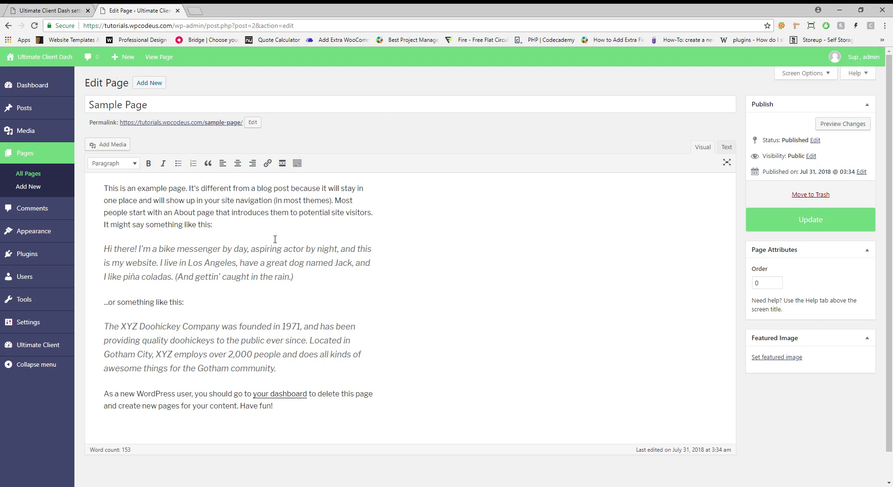
click(177, 10)
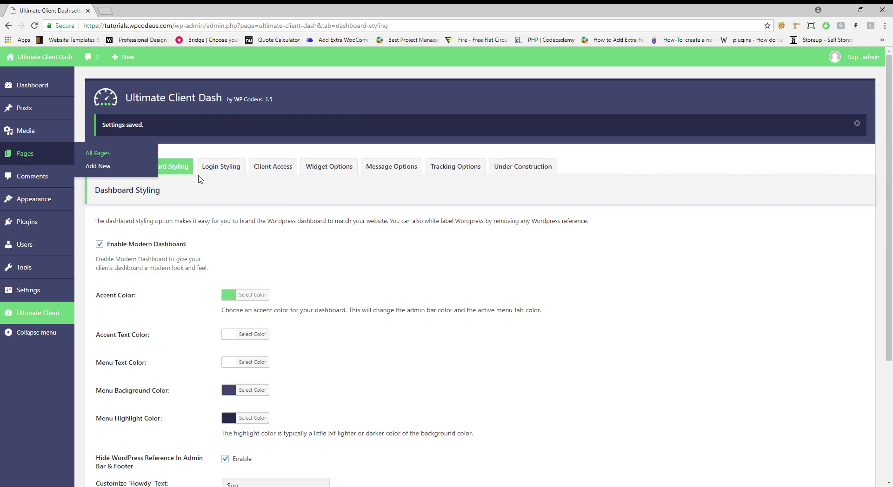
Open Login Styling, preview the unchanged default login page, and close the preview
click(222, 168)
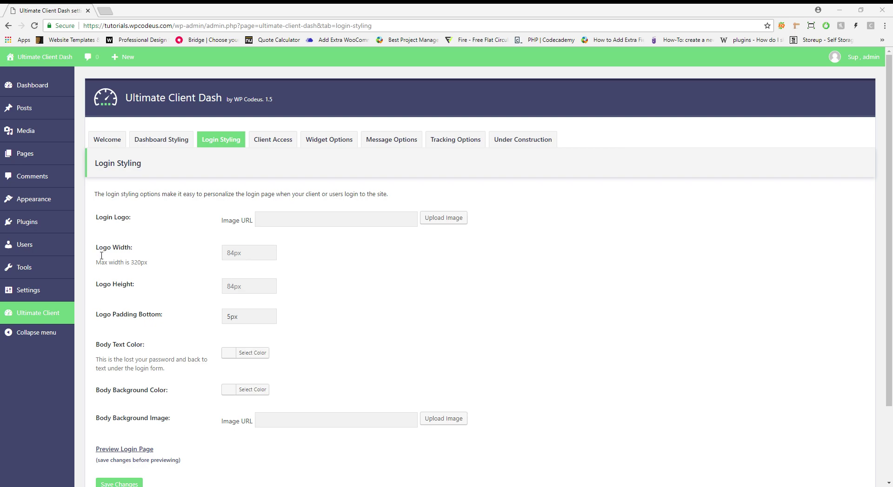
scroll(381, 260, down, 1)
click(141, 385)
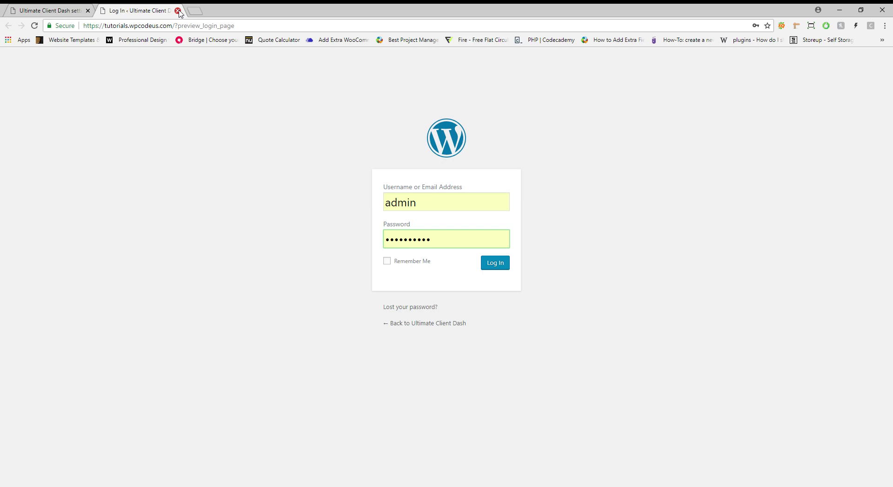
click(177, 10)
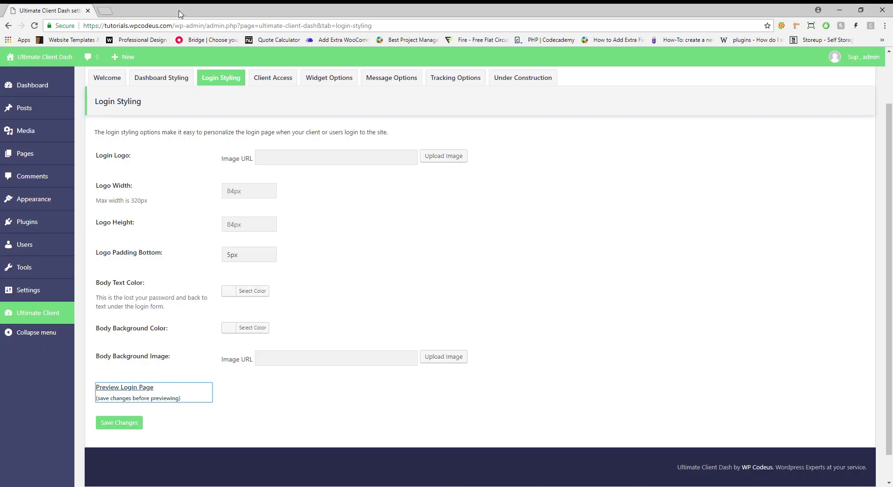
Use the light logo on the login page, sized 302 px wide by 50 px high
click(458, 157)
click(74, 164)
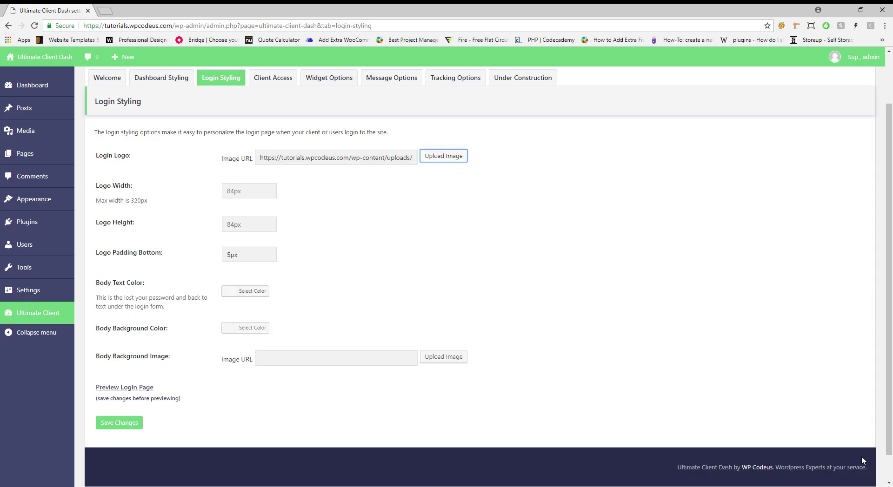
click(858, 460)
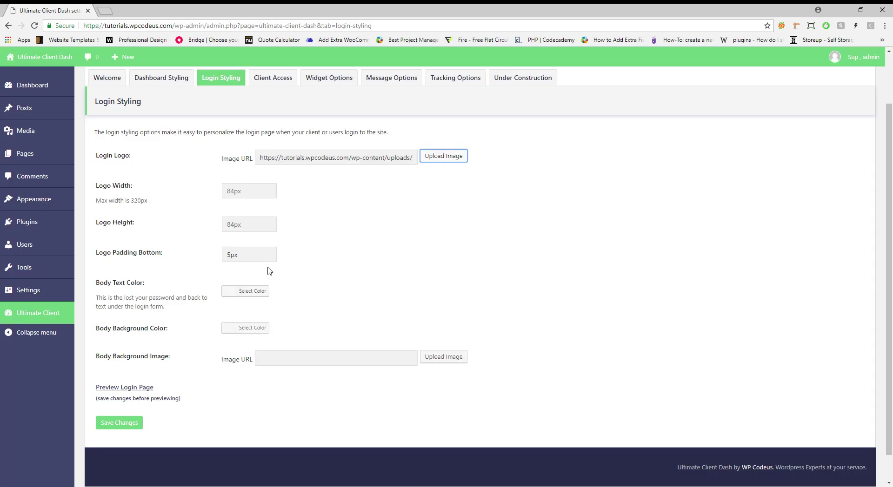
click(239, 192)
text(302)
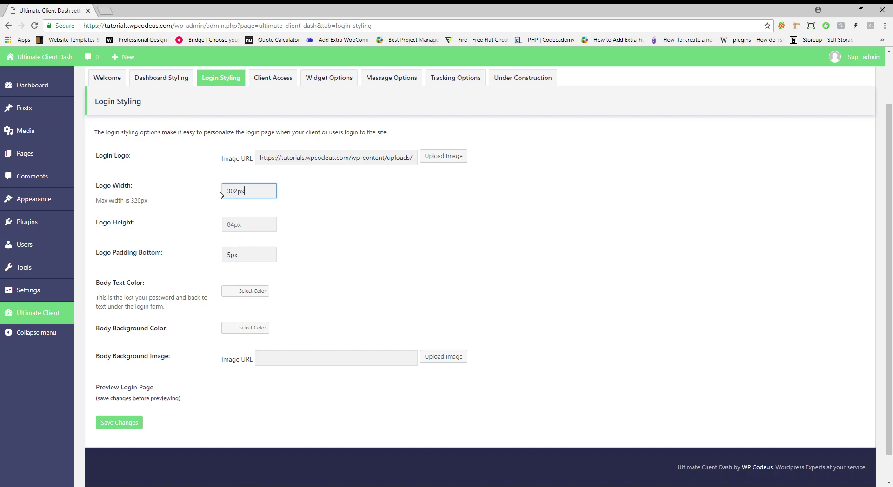
click(235, 255)
click(249, 230)
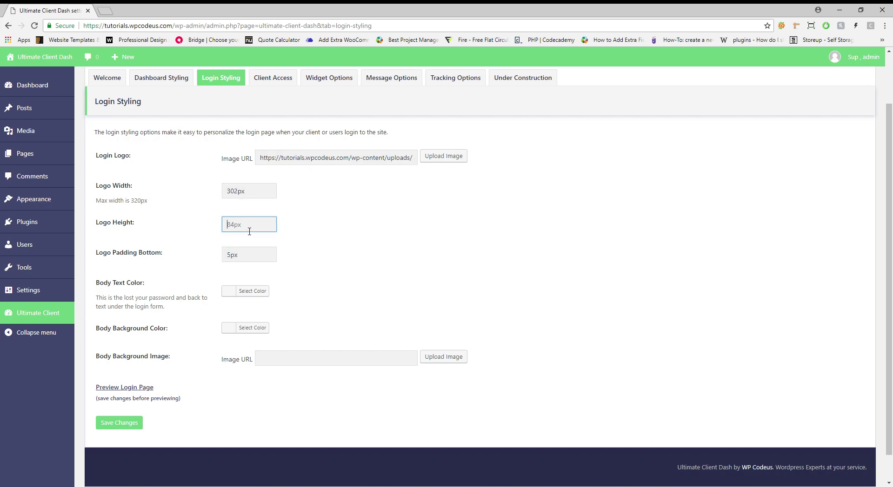
text(50)
click(382, 211)
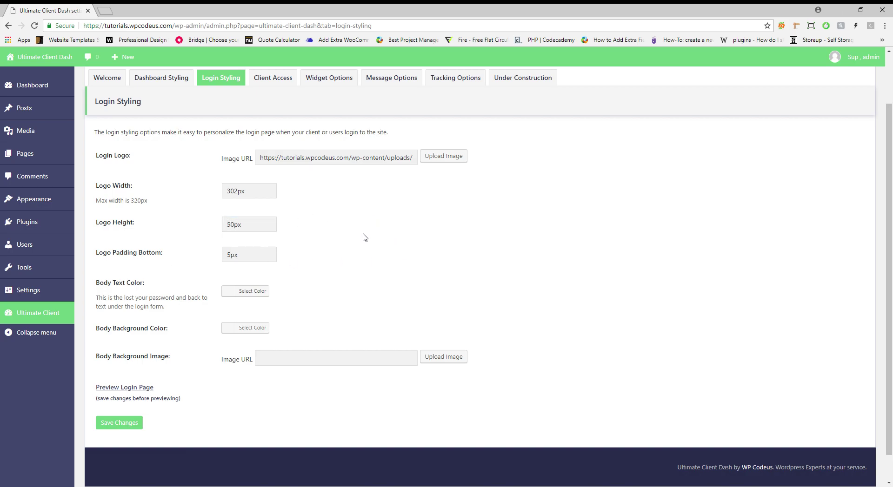
Make the login text white and the background colour dark navy
click(264, 291)
click(242, 389)
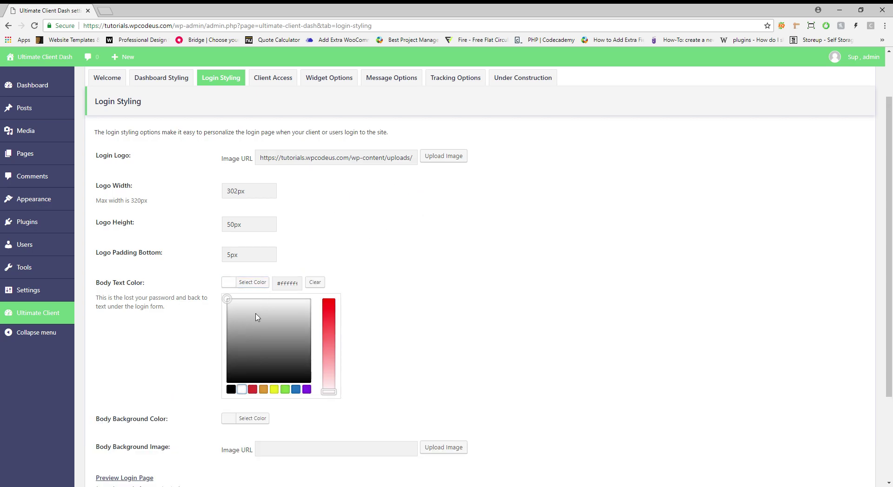
click(252, 283)
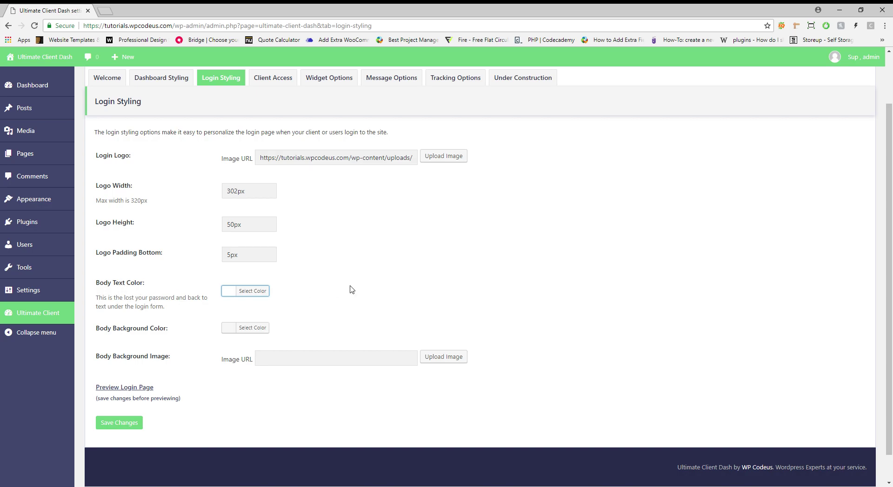
scroll(352, 290, down, 1)
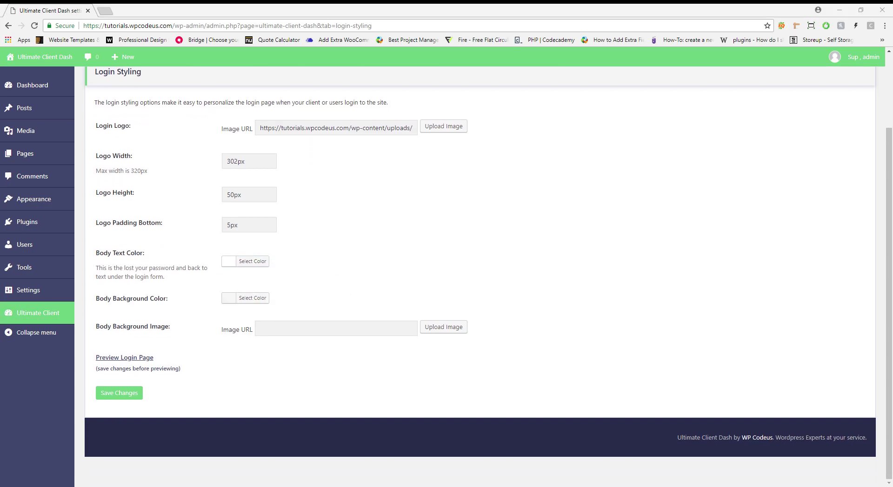
click(252, 298)
click(289, 298)
key(ctrl+v)
click(346, 315)
Set the dark navy hero image as the login background and save
click(447, 328)
click(125, 161)
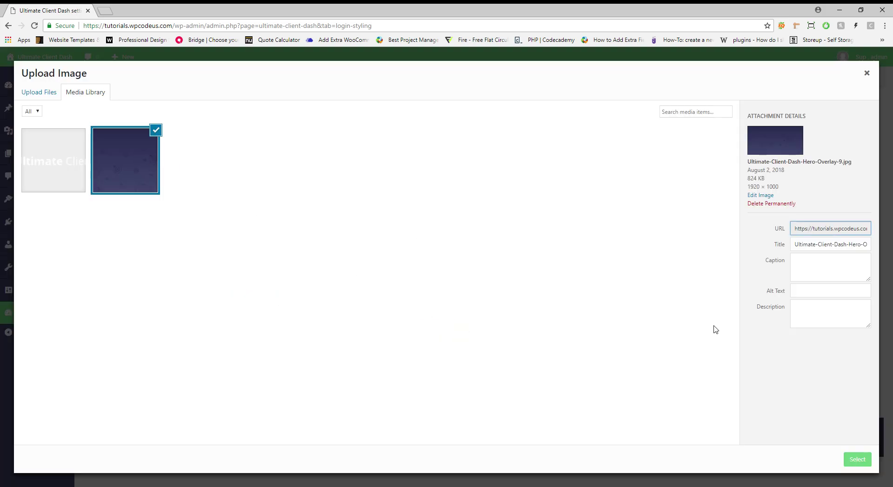
click(871, 463)
click(124, 397)
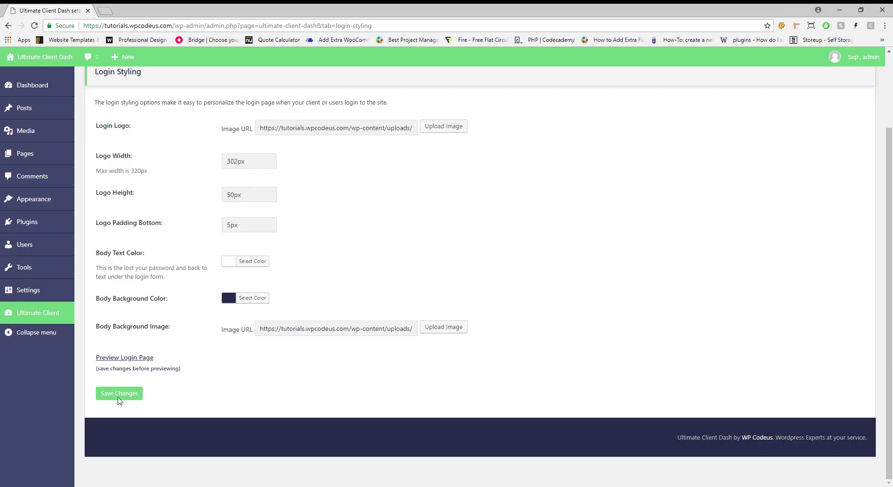
scroll(189, 326, down, 3)
Preview the styled login page, close it, and switch to the Client Access settings
click(146, 359)
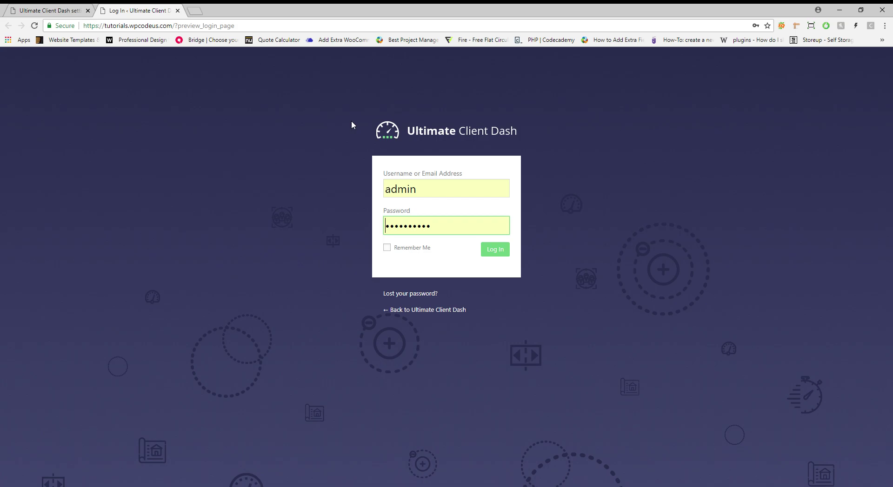
click(178, 10)
scroll(263, 164, up, 2)
click(273, 139)
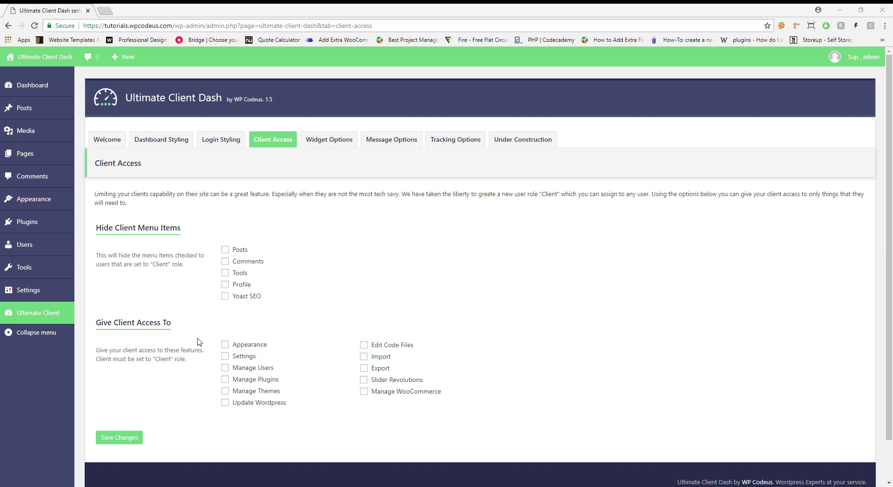
double_click(161, 364)
click(473, 351)
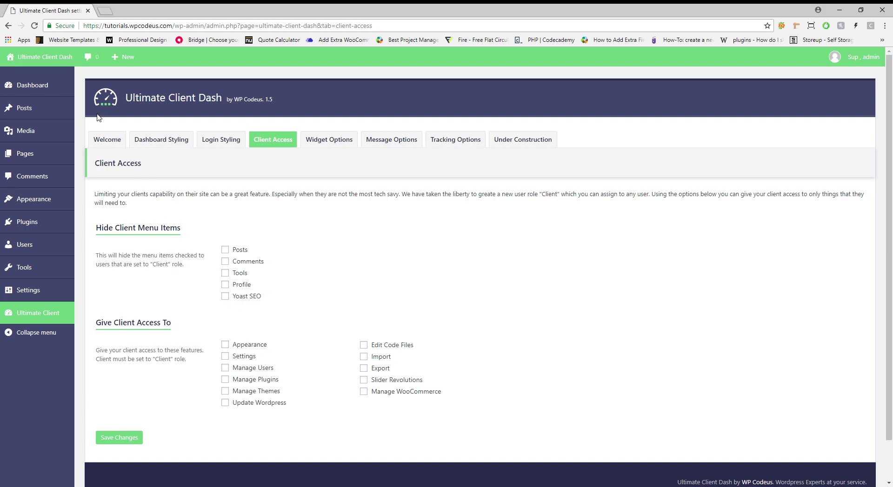
Hide Comments from client menus, grant clients Appearance and Settings access, and save
click(225, 250)
click(225, 262)
click(228, 346)
click(227, 356)
click(132, 445)
Switch to the Widget Options settings
mouse_move(57, 84)
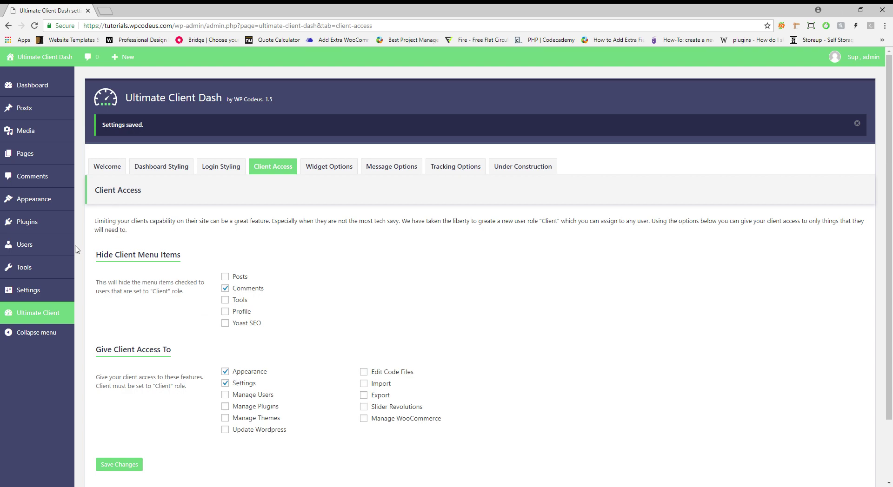
mouse_move(47, 210)
mouse_move(46, 297)
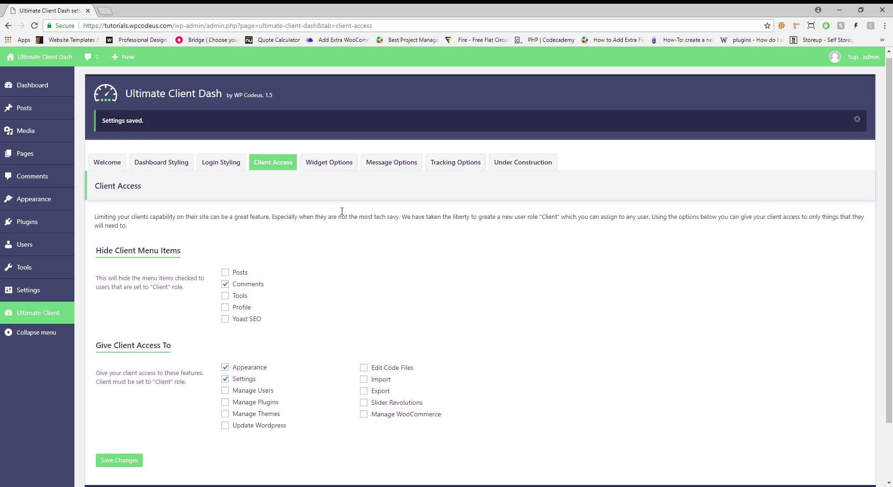
click(335, 173)
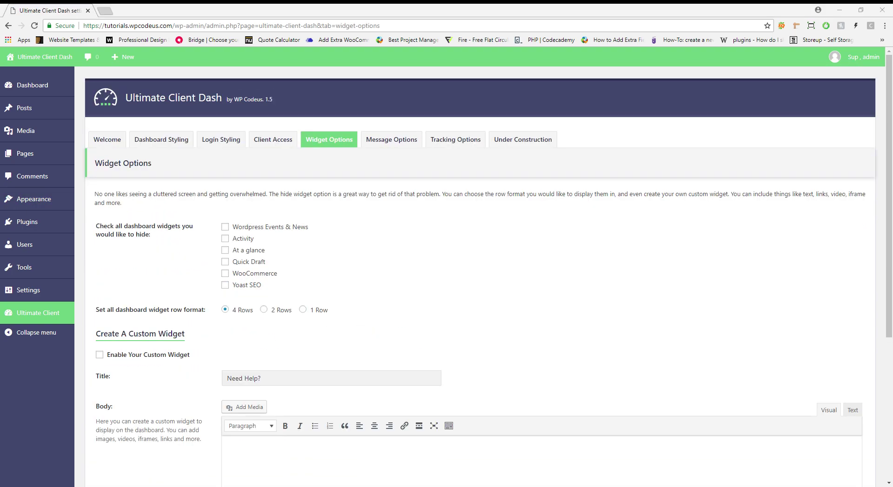
Check the current Dashboard Home widgets in a separate tab, then return to Widget Options
mouse_move(28, 85)
middle_click(128, 85)
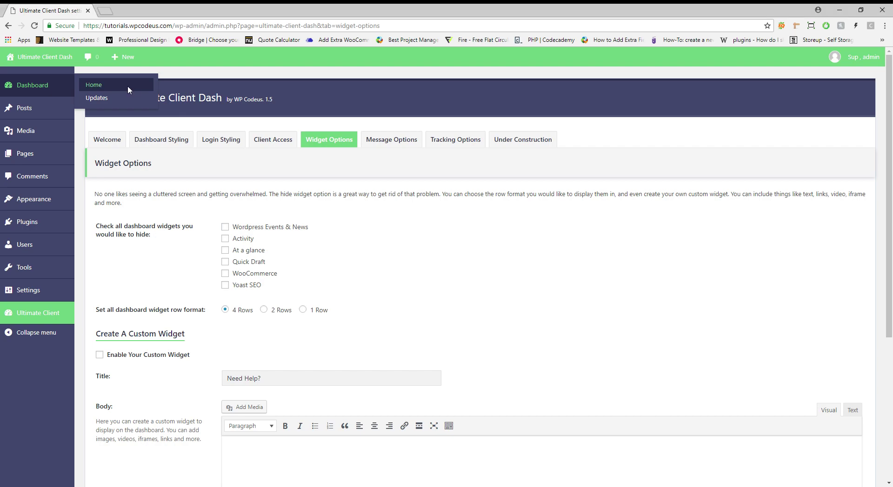
click(122, 11)
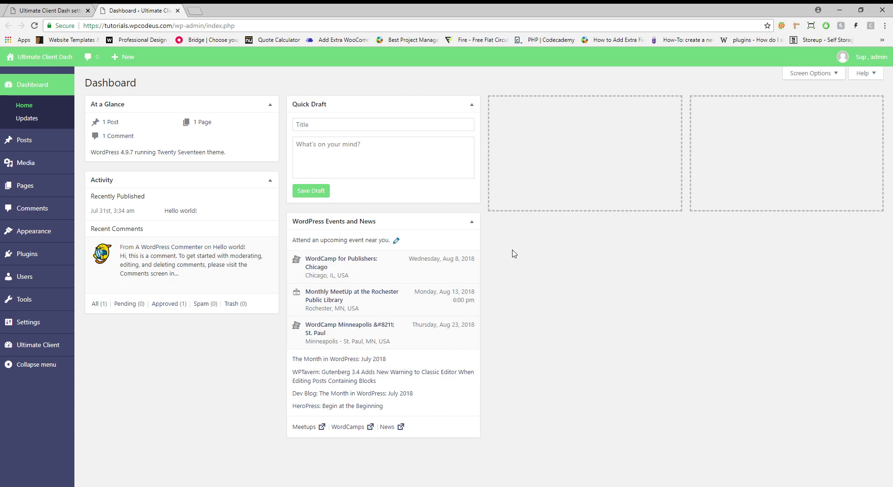
click(70, 8)
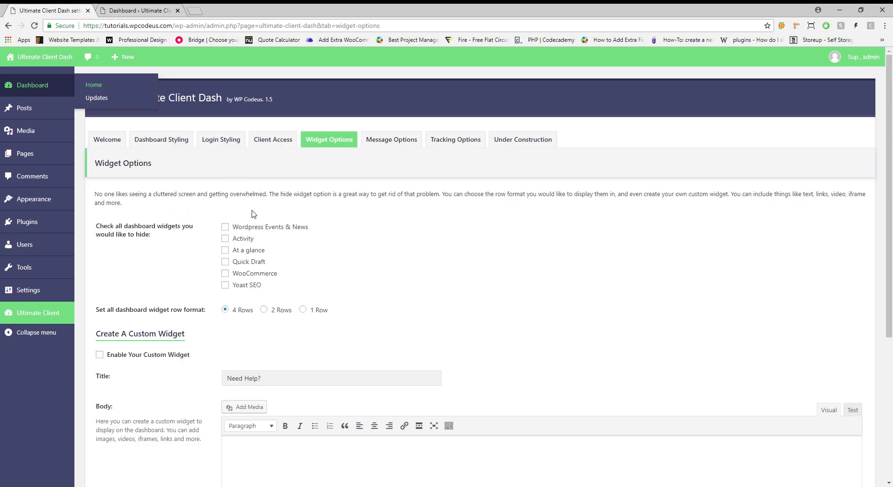
Tick Wordpress Events & News, At a glance, Quick Draft, WooCommerce and Yoast SEO for hiding
click(226, 227)
click(225, 250)
click(225, 262)
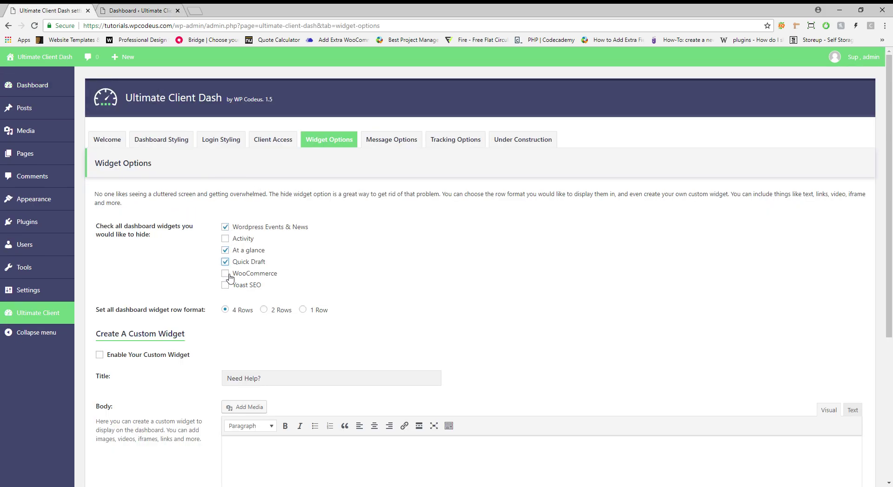
click(226, 285)
click(225, 274)
Set the widget layout to 2 Rows and enable the custom dashboard widget
click(264, 310)
scroll(486, 277, down, 1)
scroll(519, 261, down, 3)
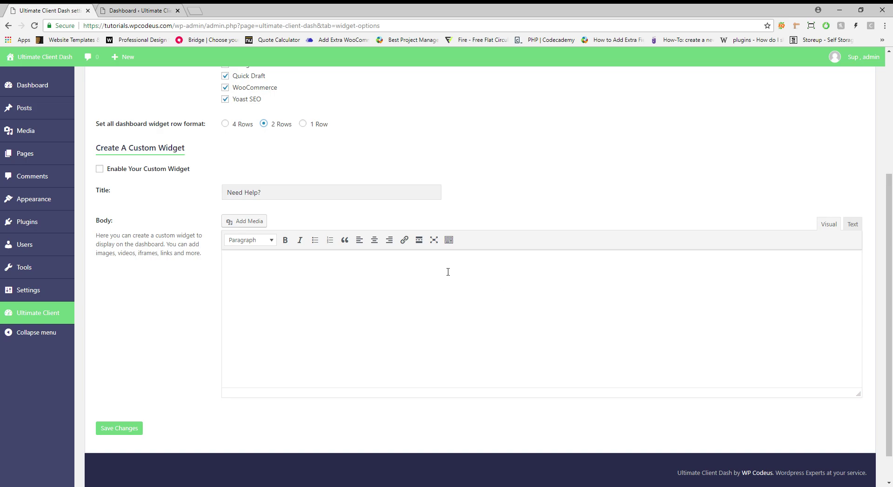
scroll(442, 271, up, 1)
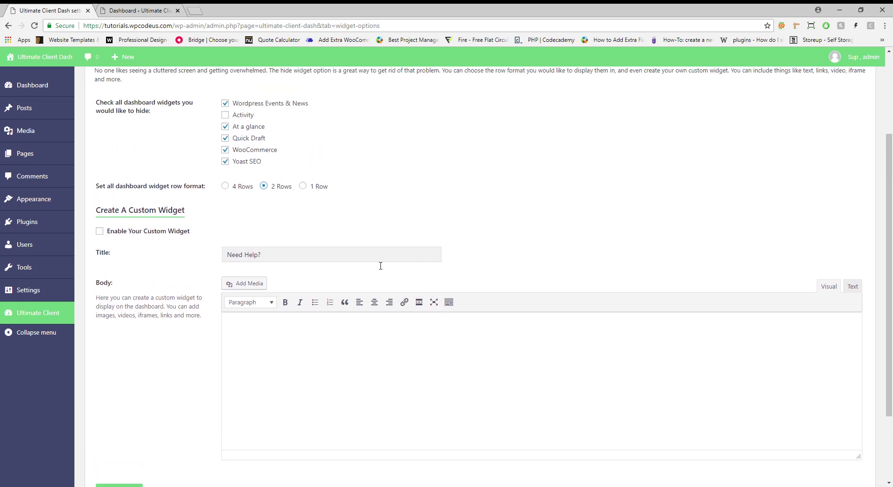
click(102, 235)
Write the widget body 'If you need help, contact us at' followed by the contact e-mail
click(312, 334)
click(312, 335)
text(If you need help.,)
key(BackSpace)
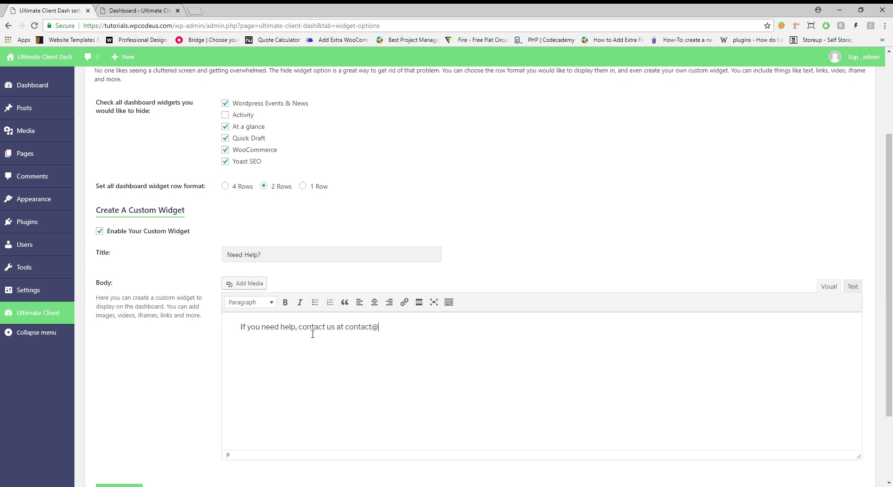
Turn the contact e-mail into a mailto link and save the widget options
drag(442, 331, 345, 330)
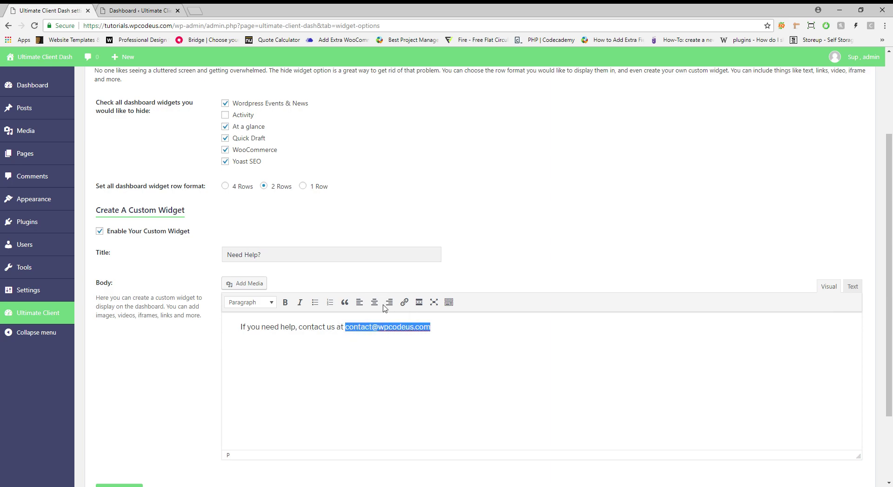
click(404, 302)
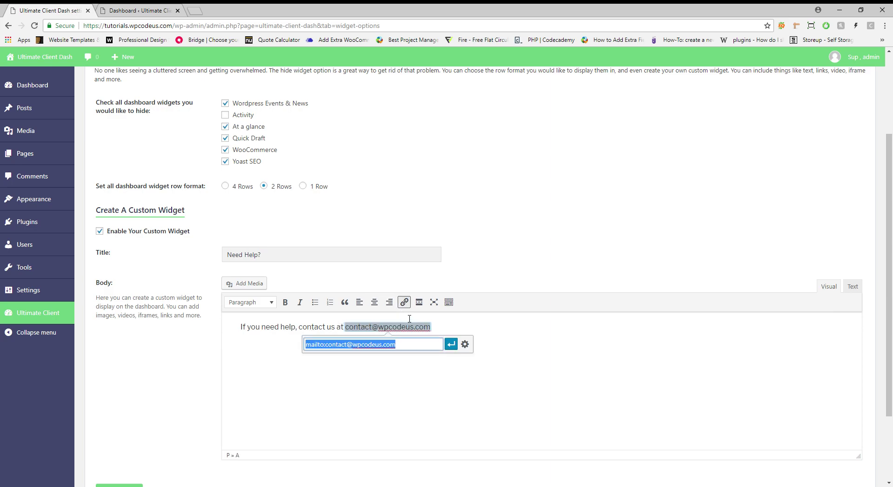
click(451, 345)
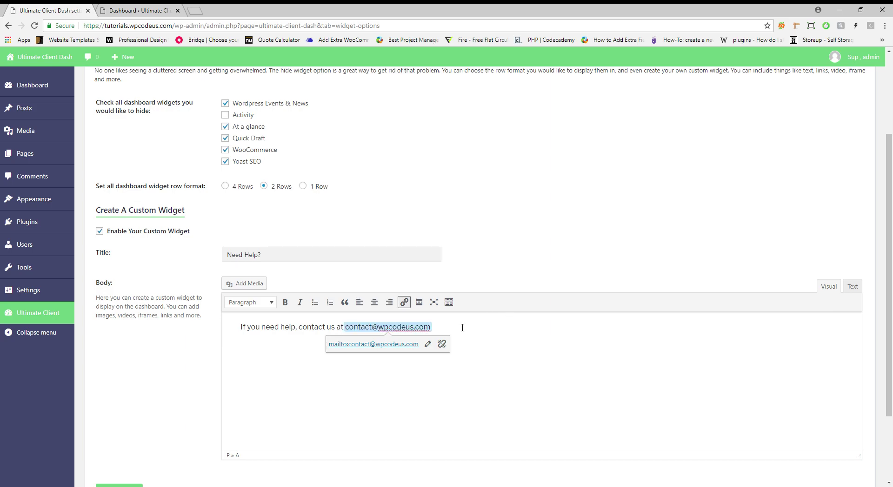
click(307, 414)
scroll(301, 416, down, 2)
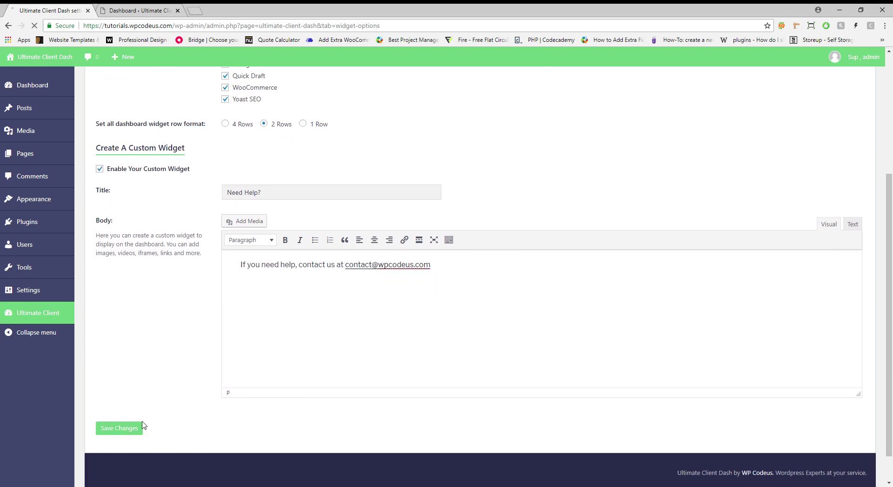
click(140, 428)
Reload the Dashboard to check the Need Help? widget, then go back to the dashboard message settings
click(139, 10)
key(F5)
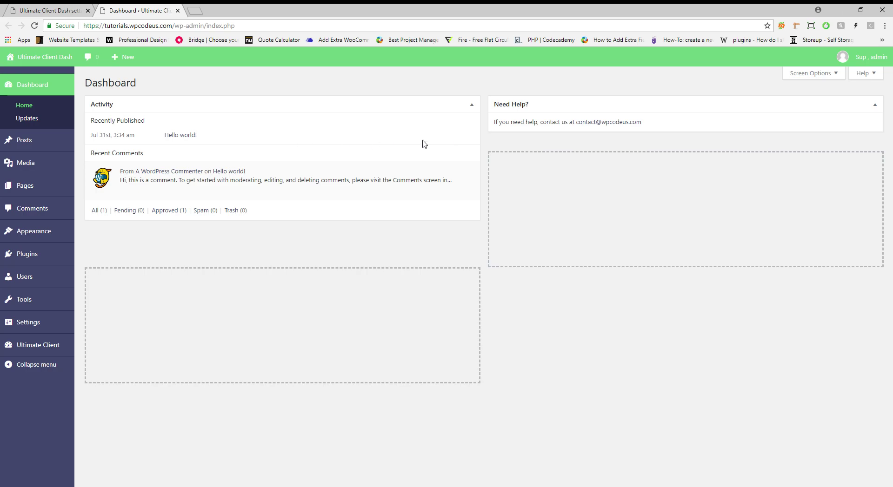
mouse_move(301, 174)
click(39, 7)
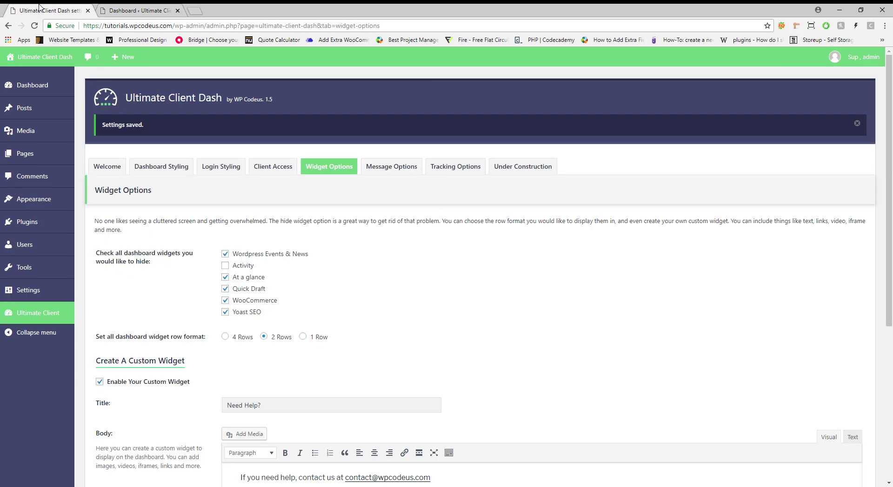
click(392, 167)
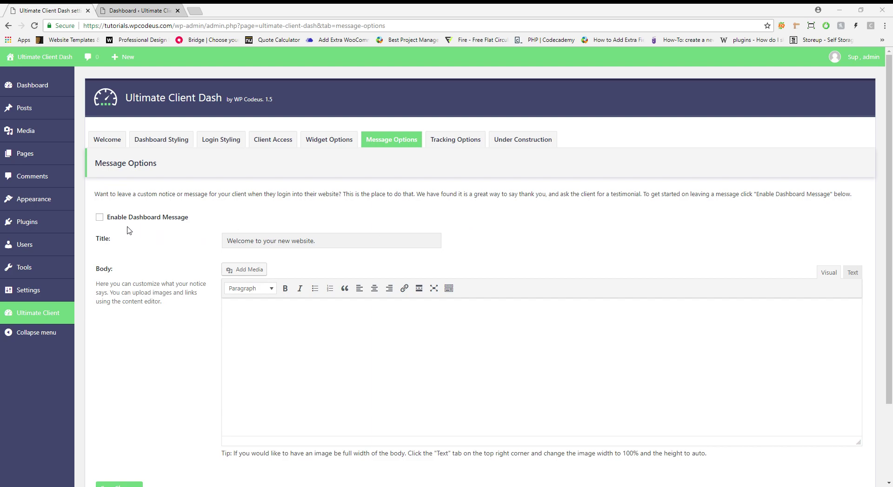
Enable the 'Welcome to your new website.' dashboard message and place the cursor in its empty body
click(104, 219)
click(497, 359)
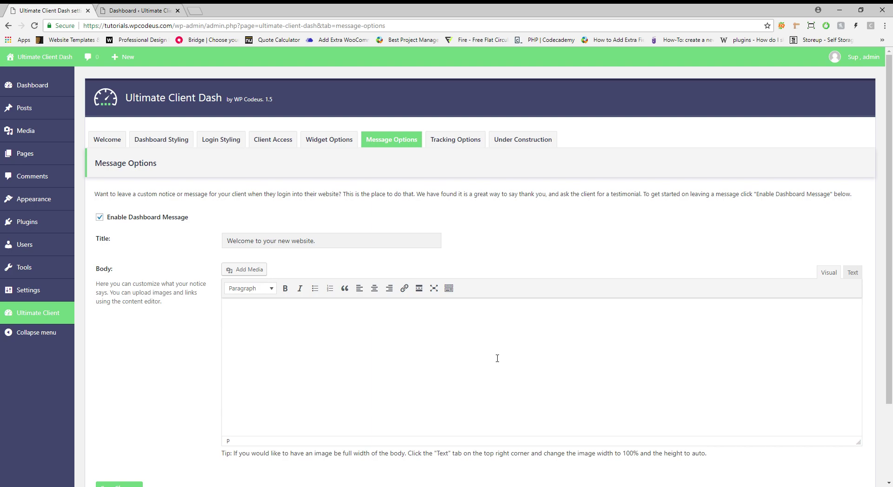
scroll(497, 359, down, 2)
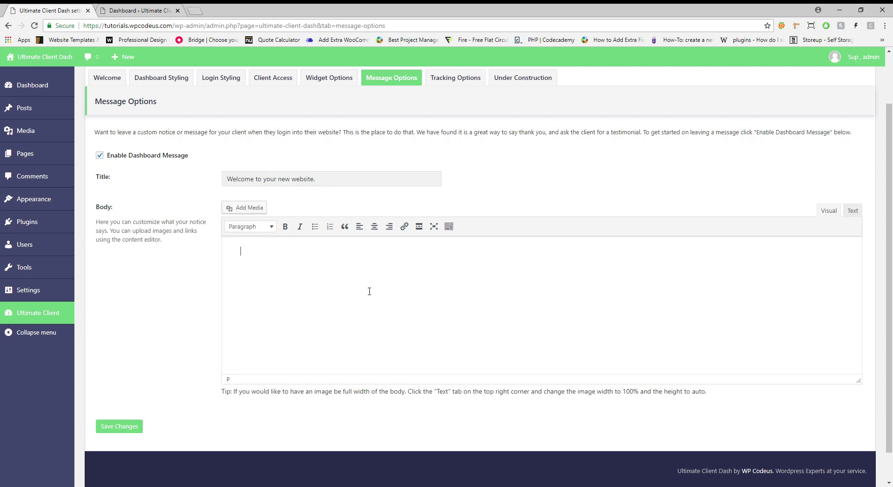
Write the body 'Thank you for working with WP Codeus. If you want to leave a testimonial click here.'
text(Thank you for working with WP Codeus. I)
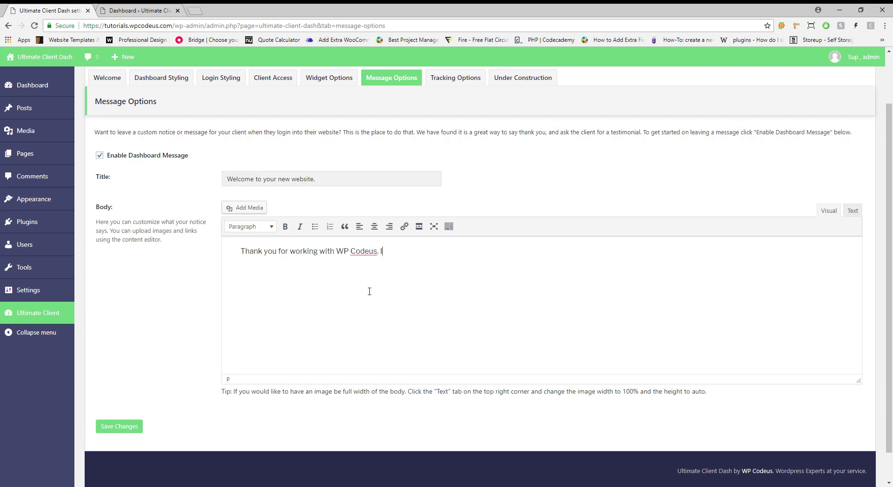
text(f you want to leave a testi)
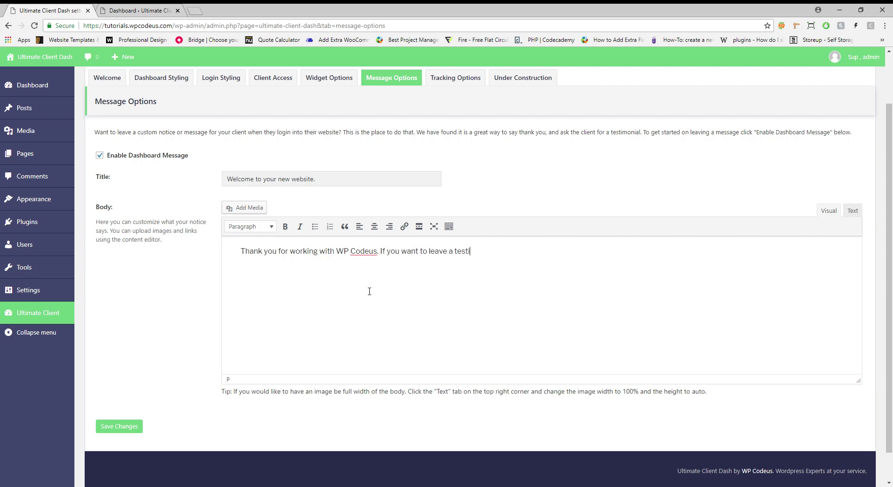
text(monial click here.)
drag(276, 265, 258, 270)
click(404, 227)
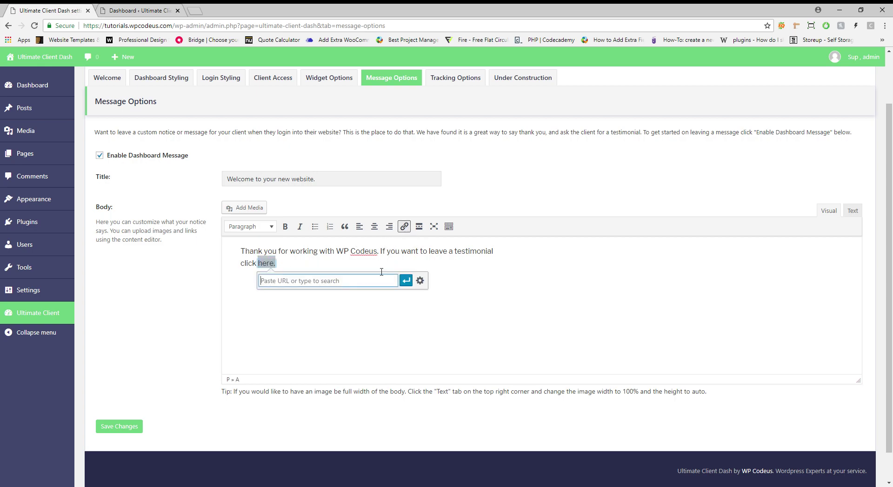
text(https://wpcodeus.com/testimonial/)
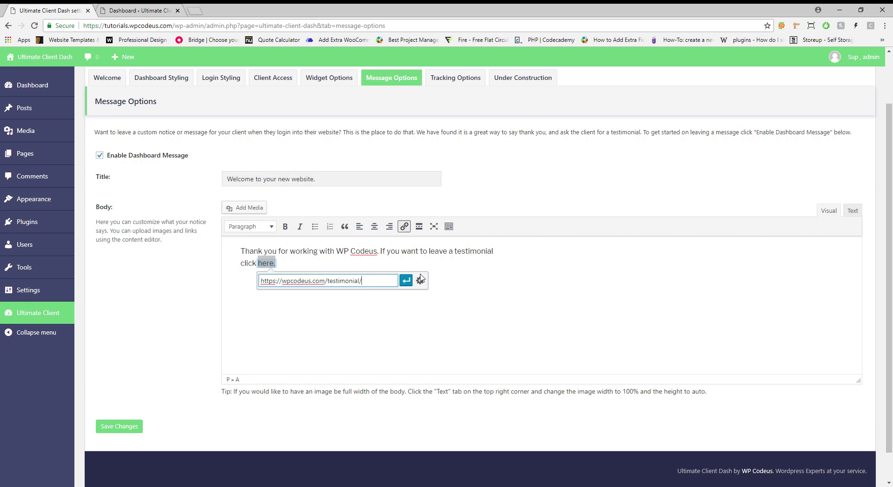
click(420, 281)
click(384, 221)
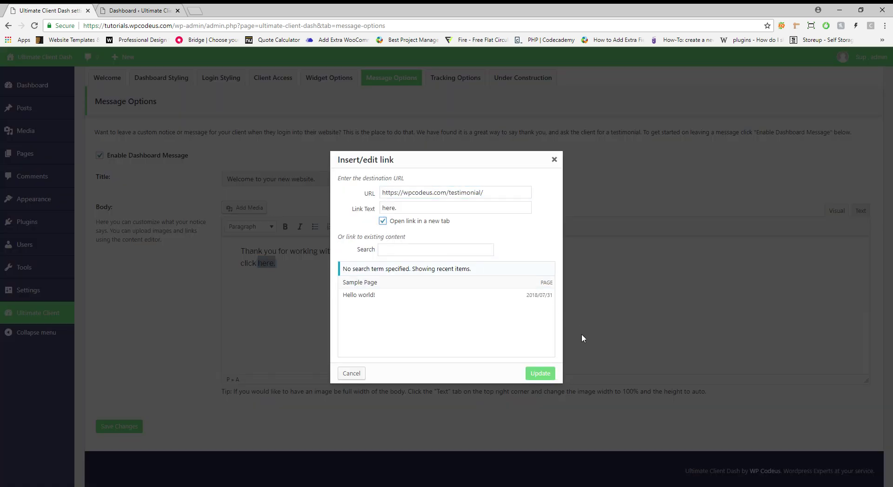
click(558, 379)
Save the message and reload the Dashboard to preview it
click(119, 427)
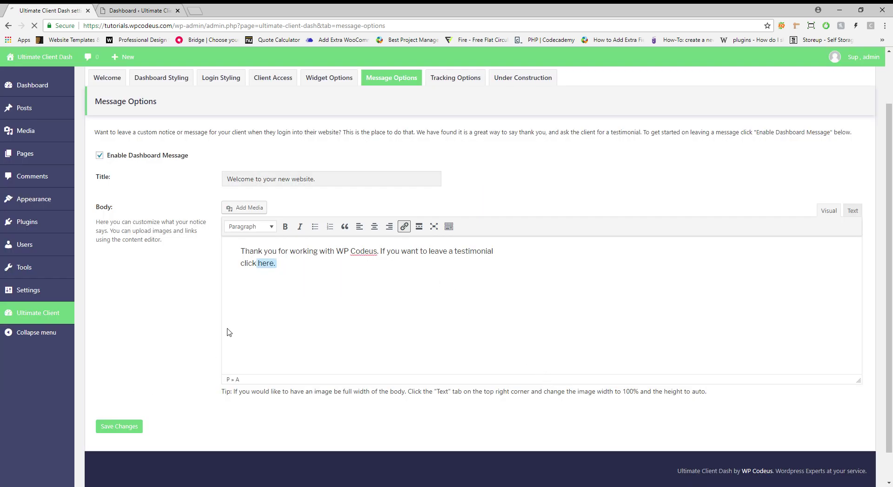
click(149, 10)
click(34, 26)
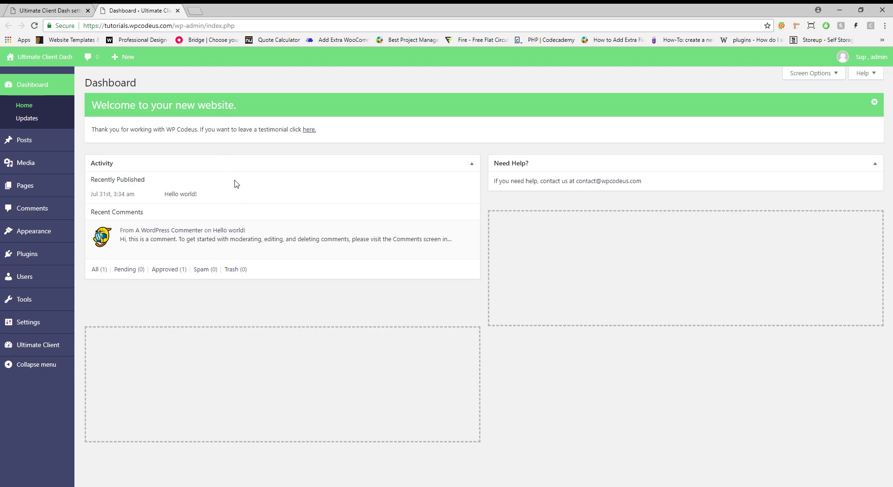
Insert the dark hero overlay image on a new line below the message link
click(68, 9)
click(464, 389)
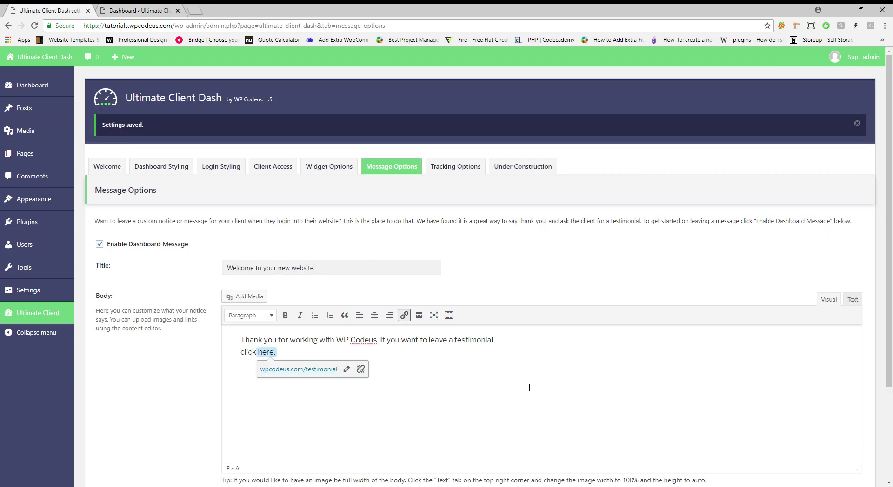
key(Return)
click(245, 296)
click(236, 175)
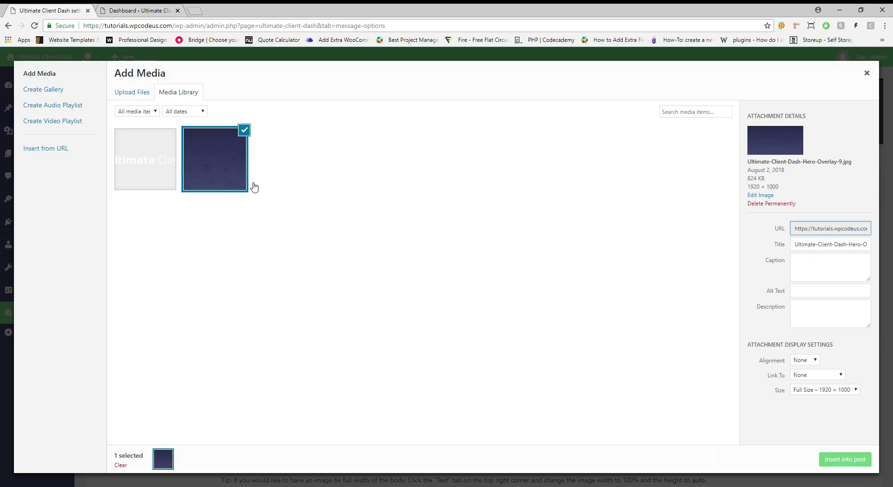
click(838, 461)
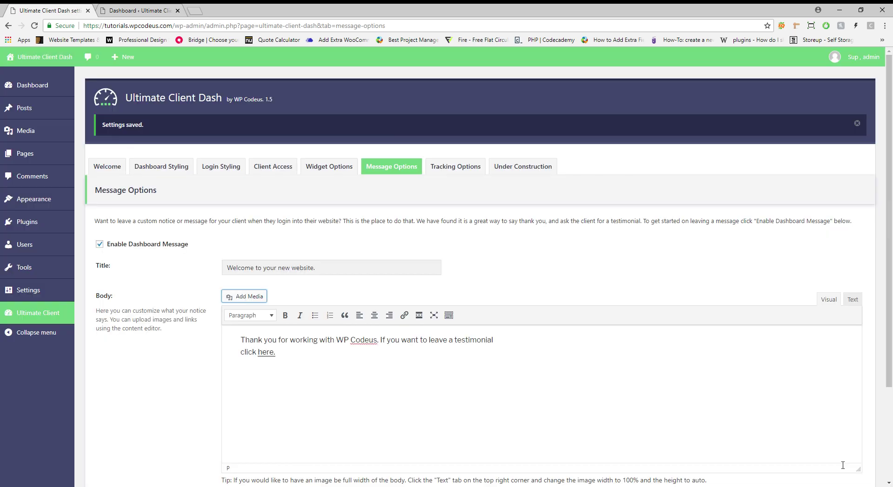
In the HTML view, change the image width from 1920 to 100% and clear the 1000 height
click(852, 300)
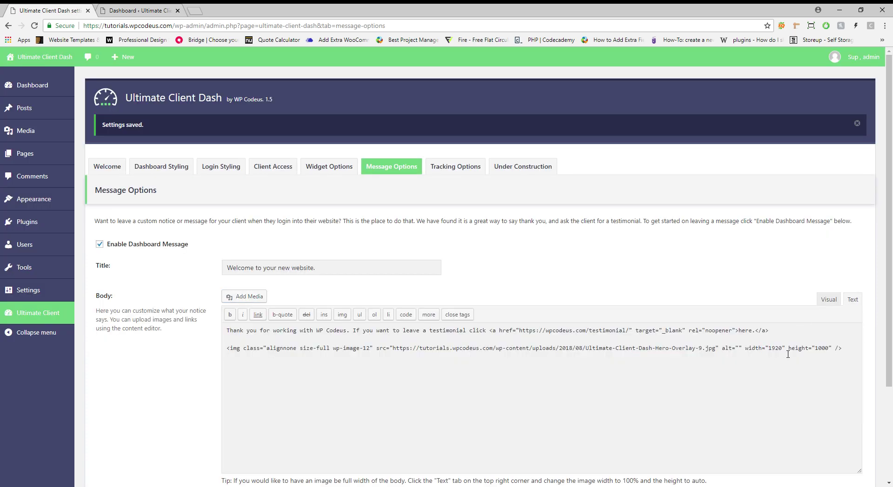
double_click(775, 348)
scroll(703, 235, down, 2)
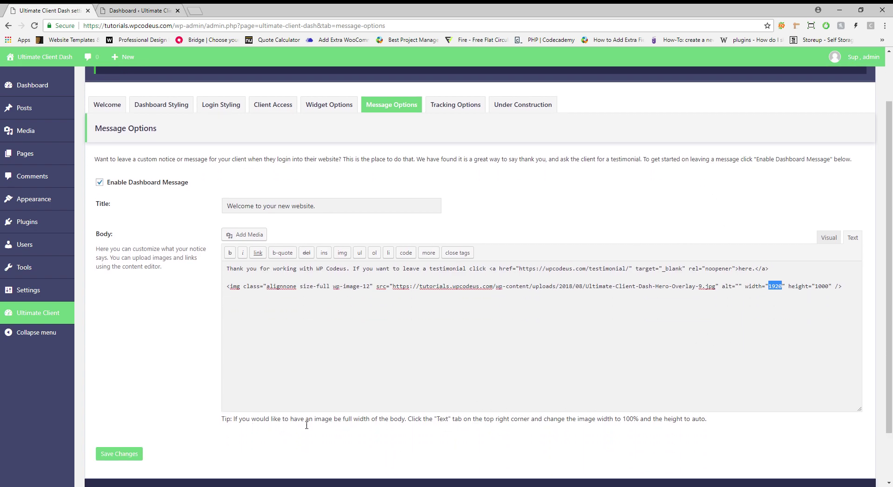
text(100%)
click(830, 287)
key(BackSpace)
key(BackSpace)
key(BackSpace)
key(BackSpace)
Set the image height to auto, save, and check the full-width dark banner on the Dashboard
text(auto)
click(119, 454)
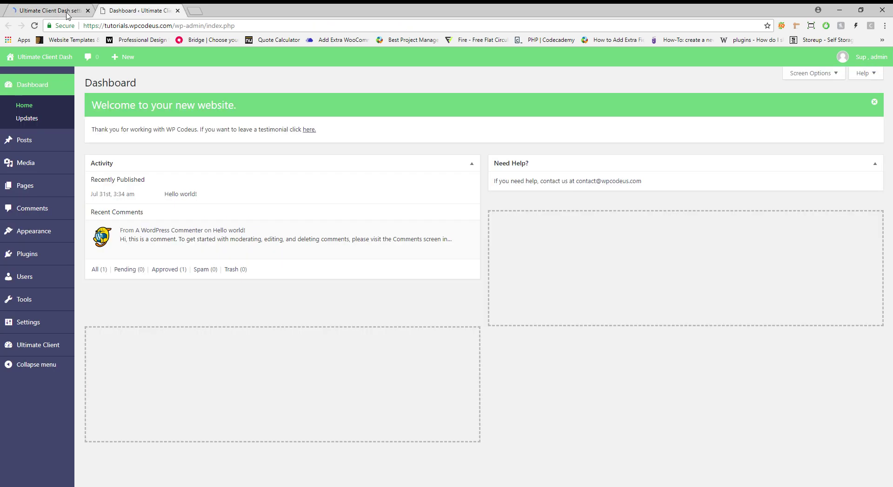
scroll(422, 241, down, 3)
scroll(422, 241, down, 2)
scroll(378, 243, up, 5)
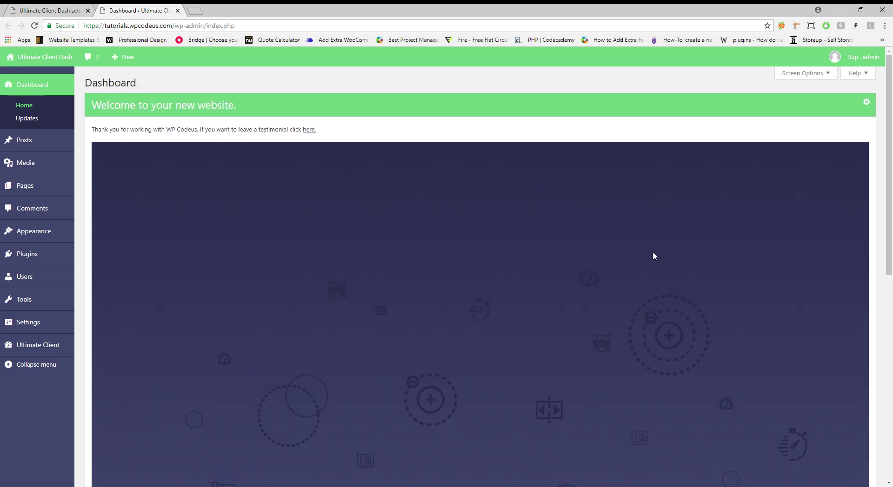
scroll(515, 275, down, 2)
scroll(513, 273, up, 2)
scroll(424, 278, down, 4)
scroll(446, 289, down, 1)
scroll(447, 289, up, 3)
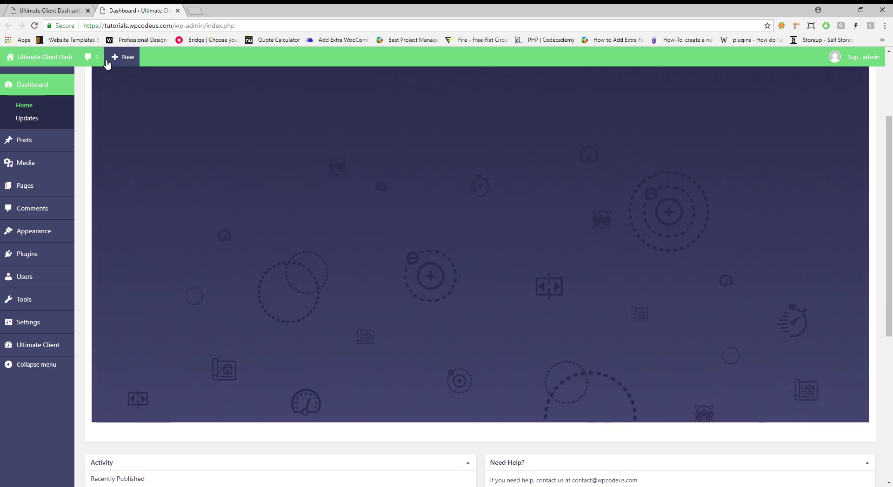
click(62, 10)
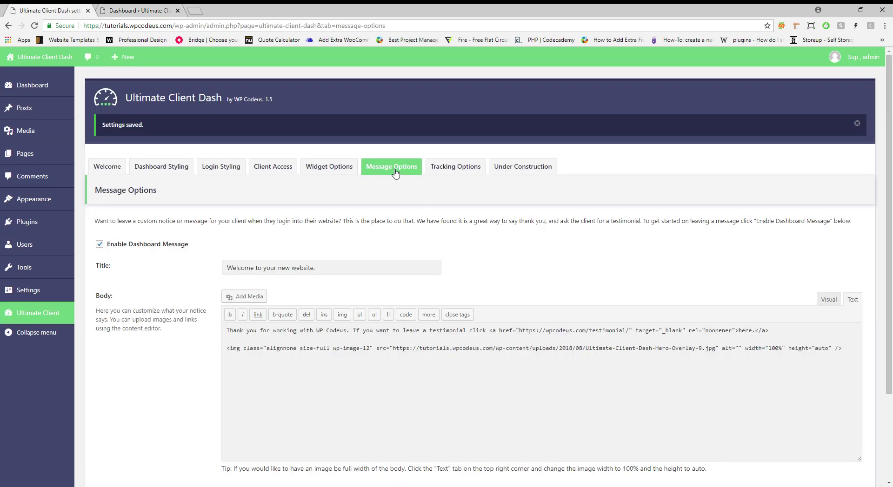
Open the Tracking Options page with the empty Analytics ID and pixel code fields
click(455, 166)
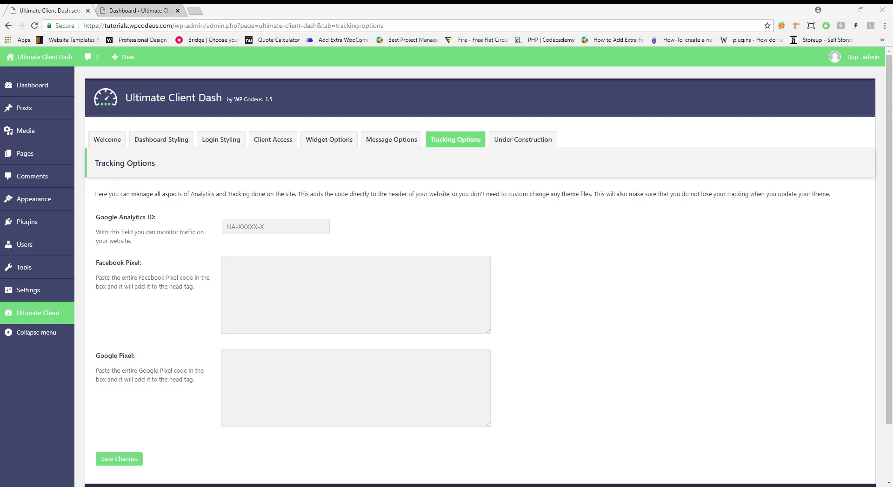
Paste the Google Analytics tracking ID into its field and save the tracking settings
click(306, 297)
click(290, 231)
text(UA-32456-23)
click(135, 459)
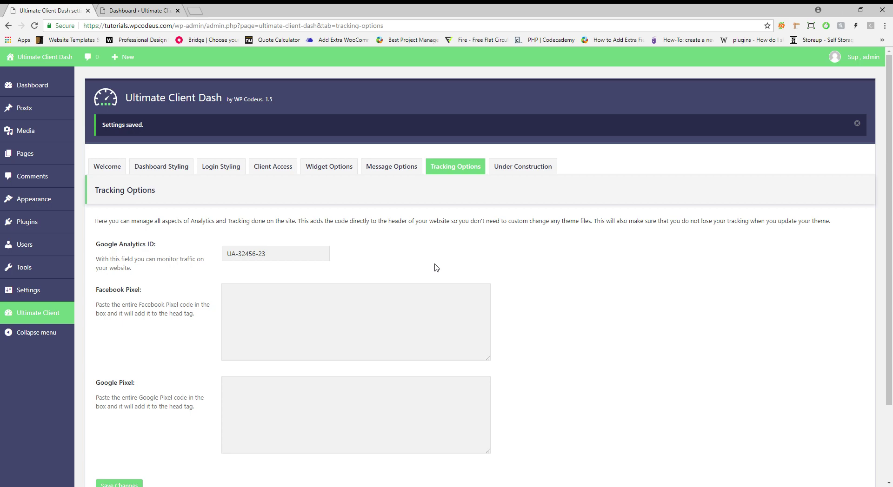
click(523, 166)
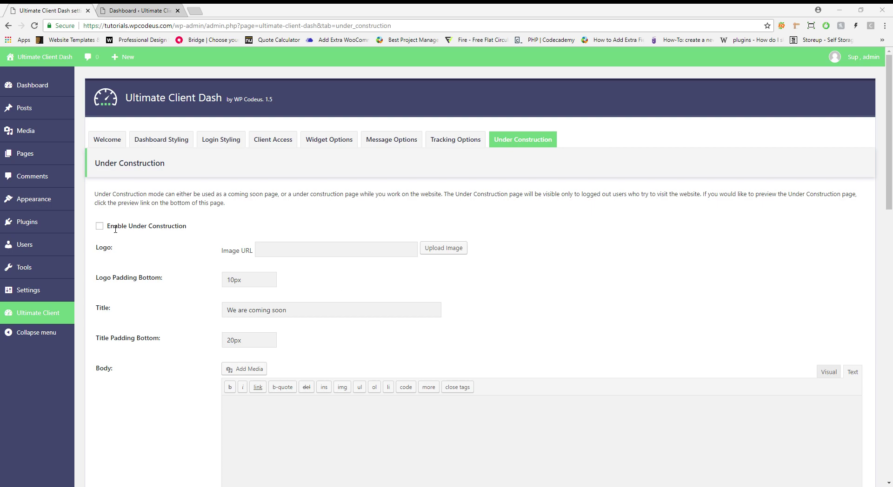
Enable Under Construction mode and set the first media library image as its logo
click(100, 226)
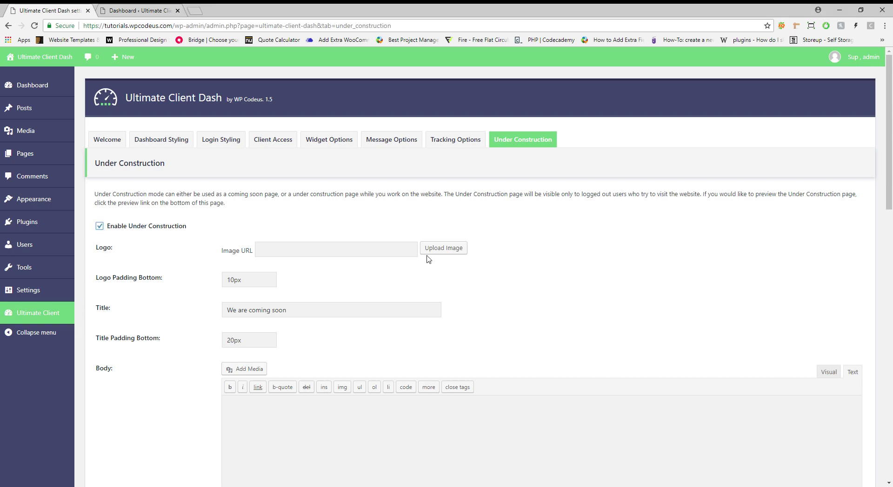
click(445, 248)
click(72, 176)
click(858, 459)
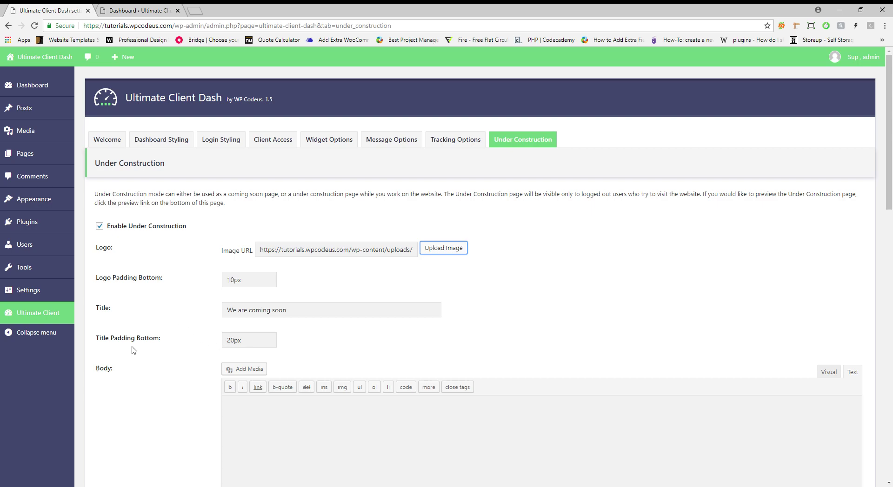
Paste the centred 'coming very soon' body paragraph HTML and check it in the Visual view
scroll(284, 378, down, 1)
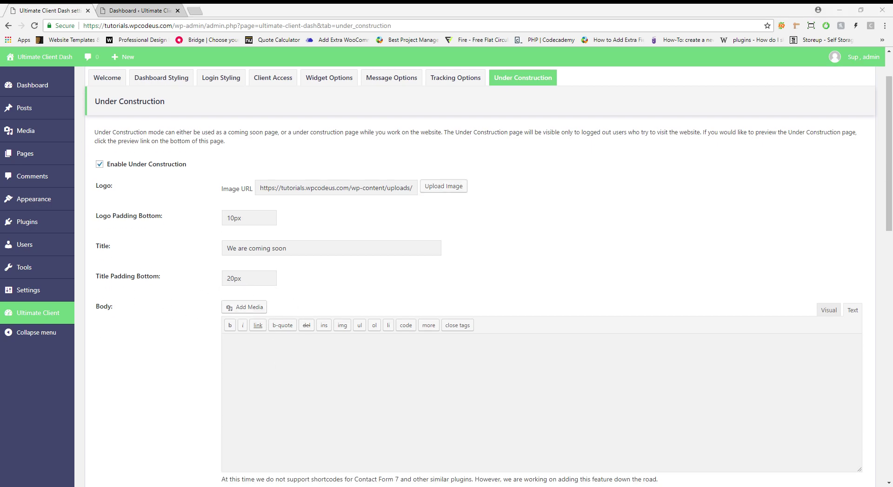
click(852, 310)
click(646, 391)
text(<p style="text-align: center;">Ultimate Client Dash is coming very soon. If you would like an update when we are live, connect with us below.</p>)
click(829, 311)
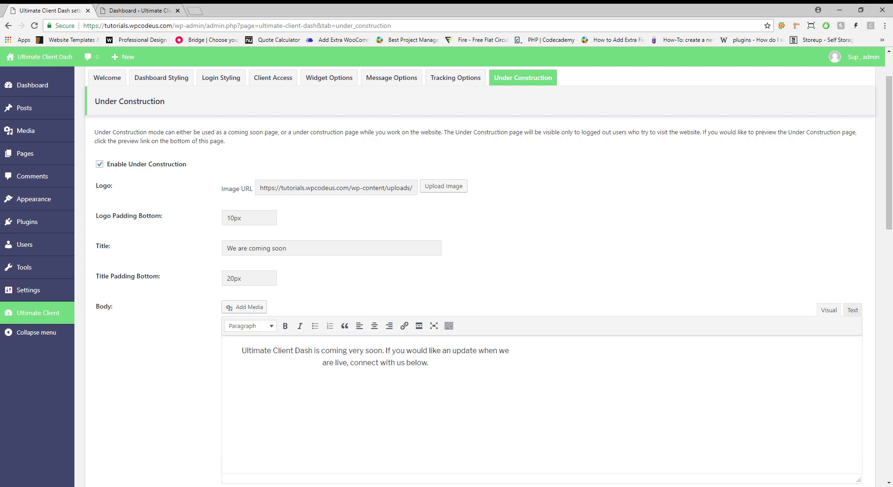
scroll(606, 293, down, 4)
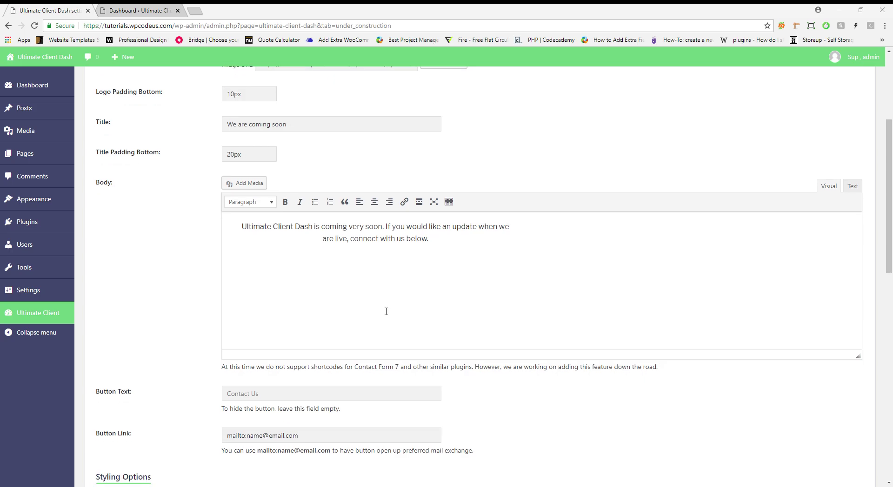
scroll(199, 311, down, 3)
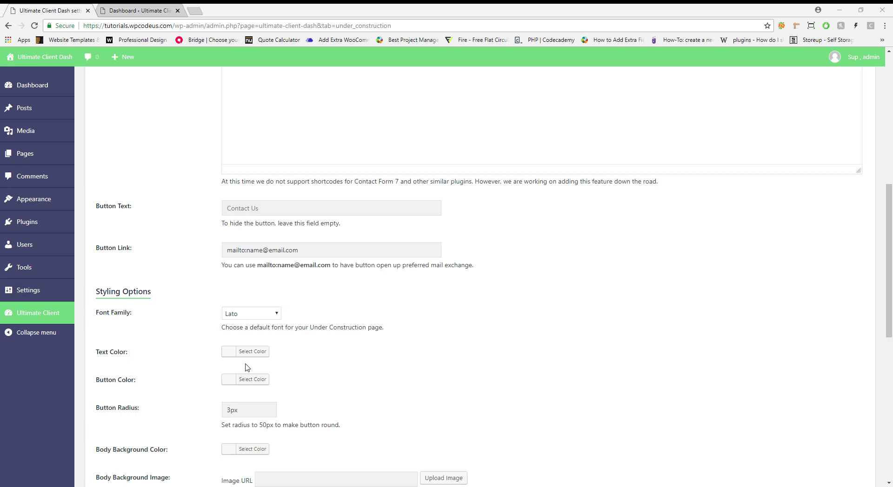
Set the page font to Source Sans Pro, text colour to white, and button colour to green
scroll(164, 372, down, 3)
click(273, 190)
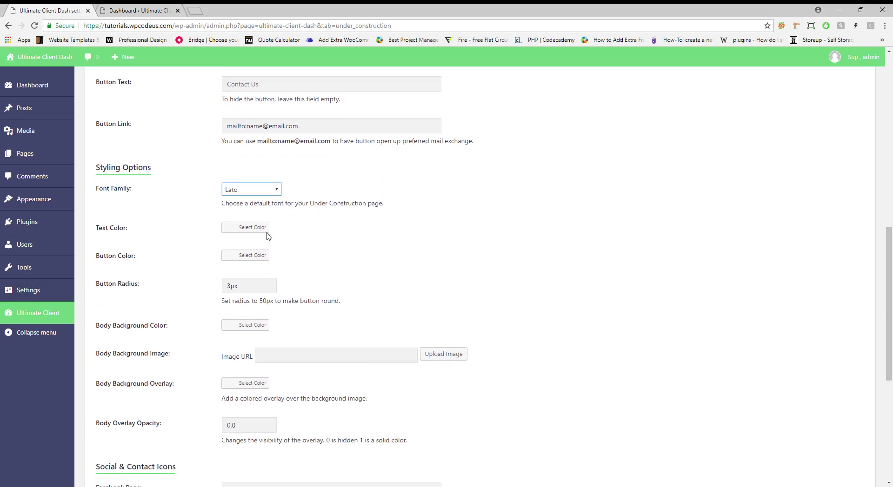
click(263, 285)
click(251, 227)
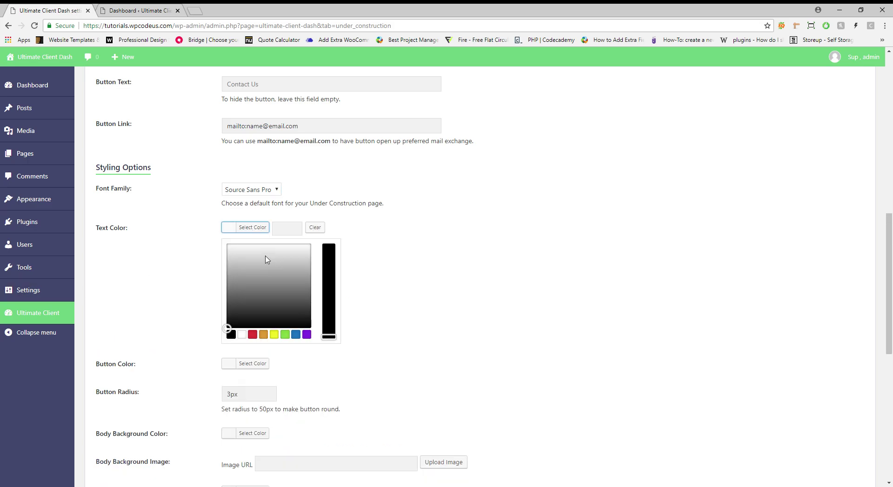
click(243, 335)
click(254, 227)
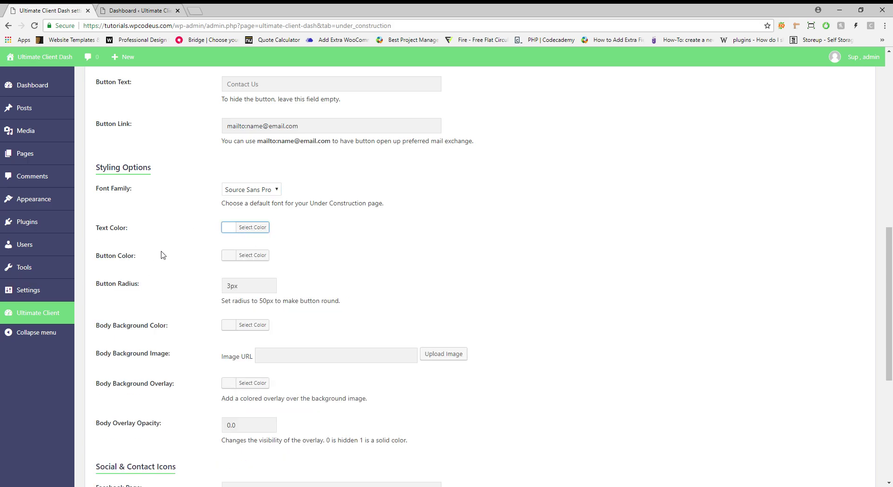
click(252, 256)
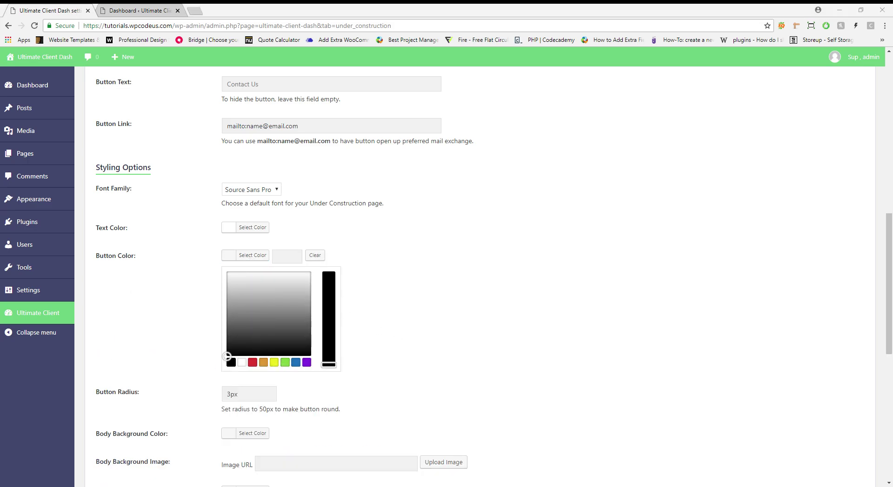
click(293, 255)
key(ctrl+v)
click(261, 258)
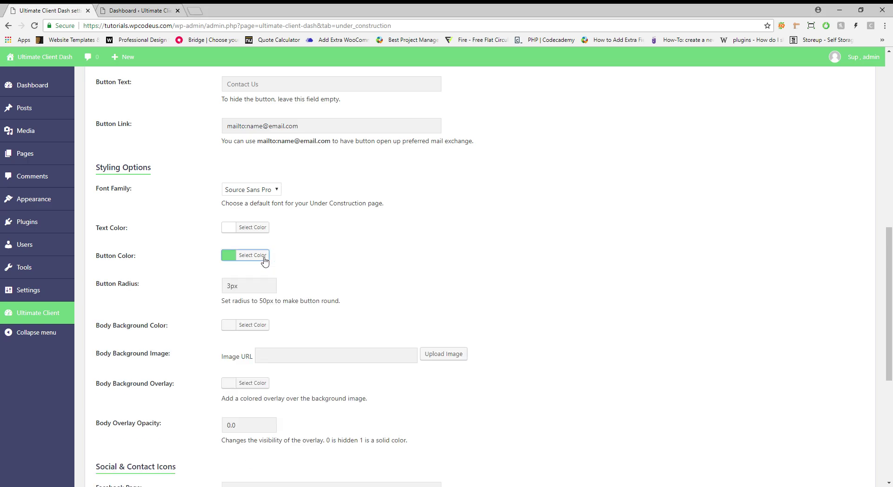
Make the page background dark navy with the dark patterned background image
scroll(137, 272, down, 1)
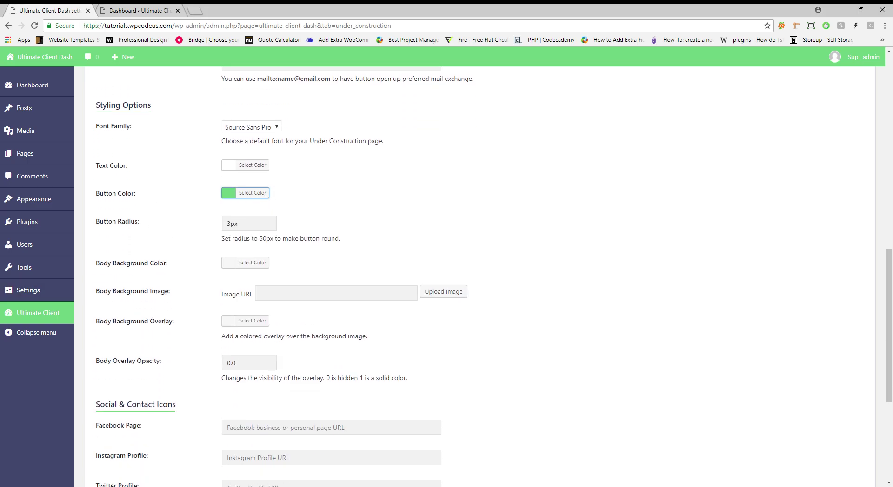
scroll(299, 294, down, 1)
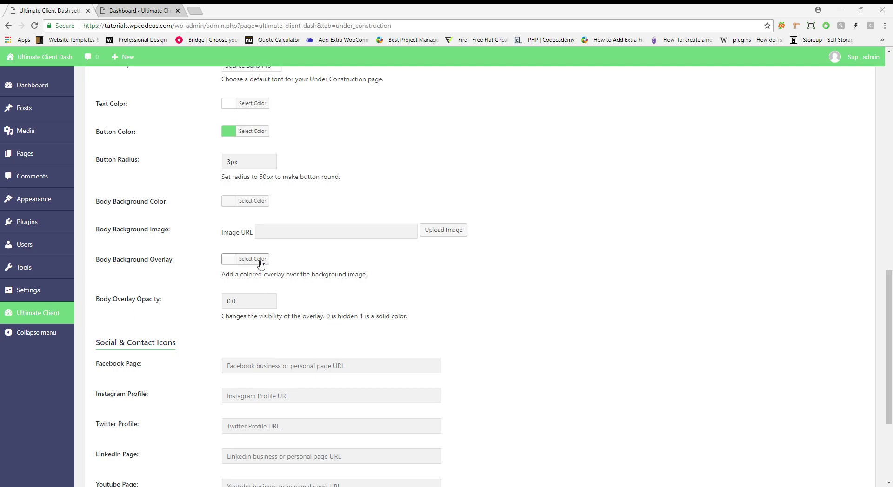
click(257, 200)
click(261, 201)
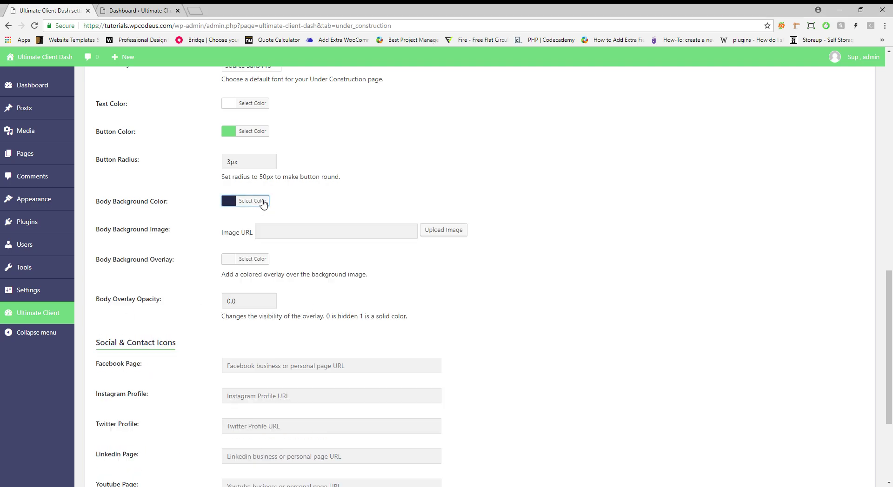
click(458, 233)
click(158, 167)
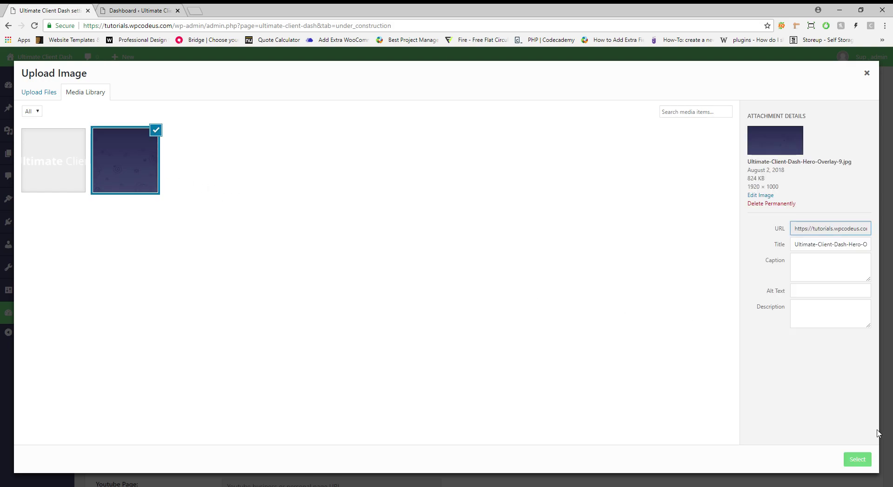
click(851, 459)
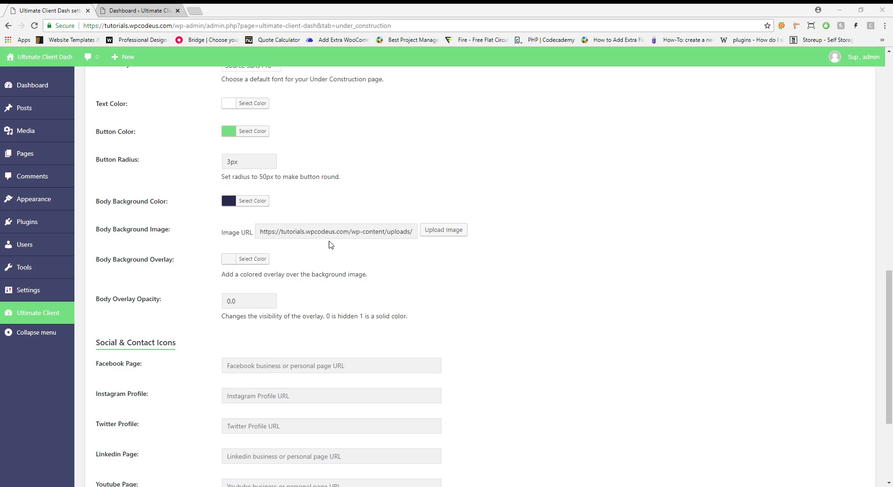
Set the background overlay colour to dark navy and select the overlay opacity value
click(258, 262)
click(320, 259)
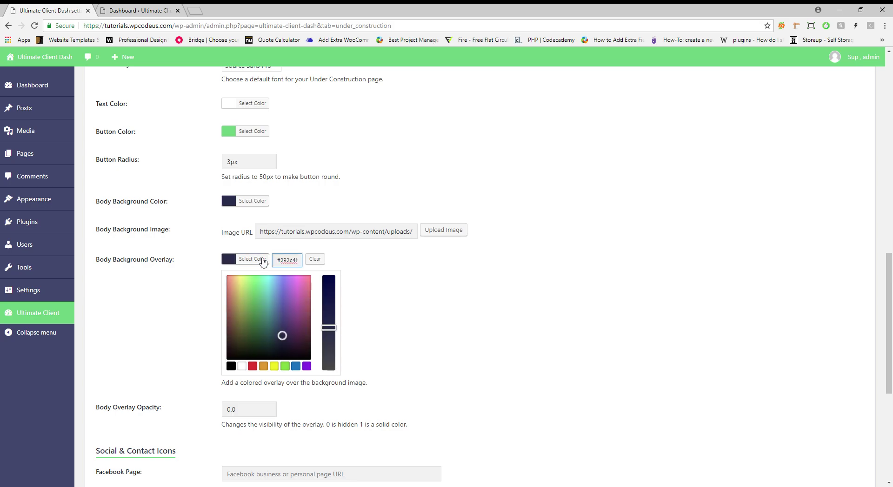
click(254, 260)
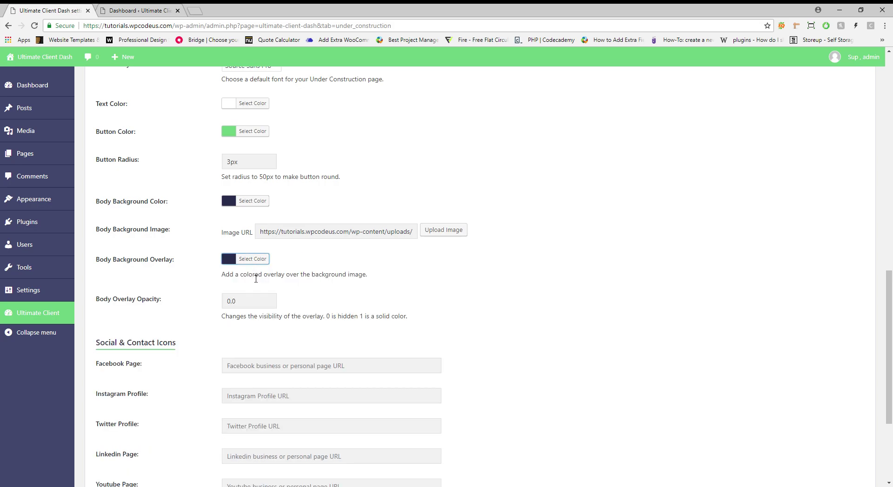
click(247, 303)
key(ctrl+a)
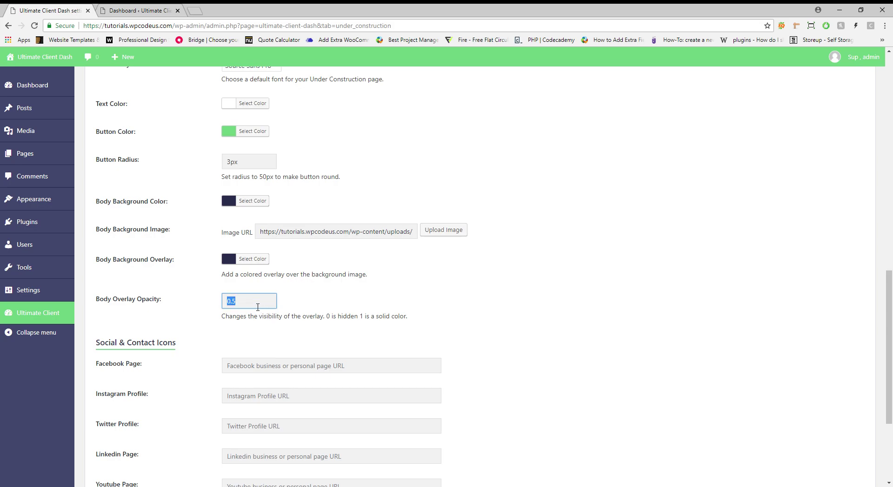
Set the overlay opacity to 0
text(0)
click(389, 293)
scroll(390, 293, down, 3)
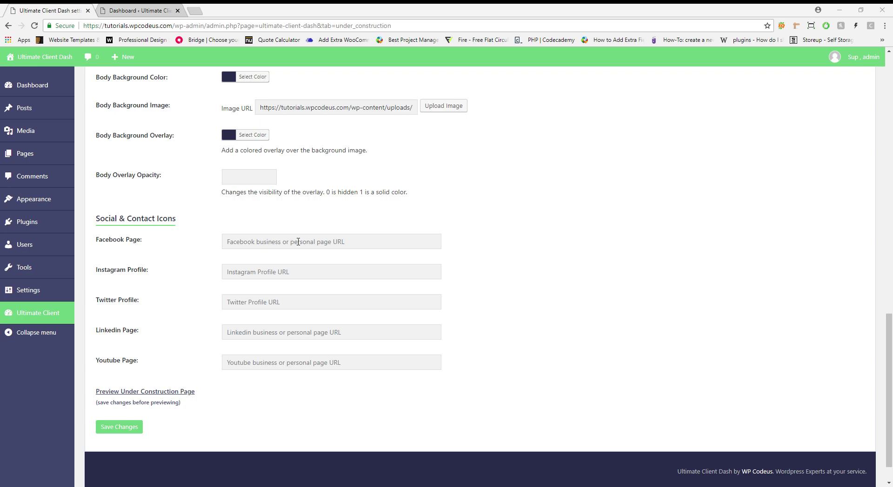
Paste the company's Facebook page link and save the under-construction settings
click(298, 242)
text(https://www.facebook.com/wpcodeus/)
click(465, 194)
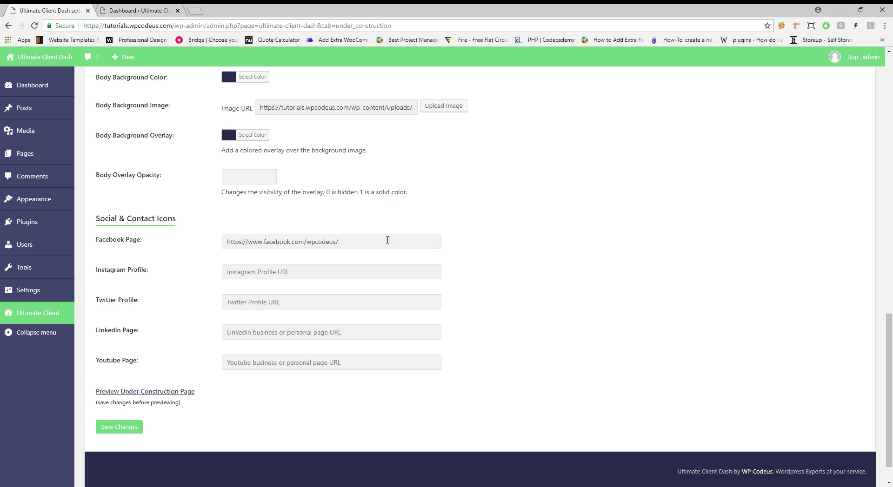
click(134, 428)
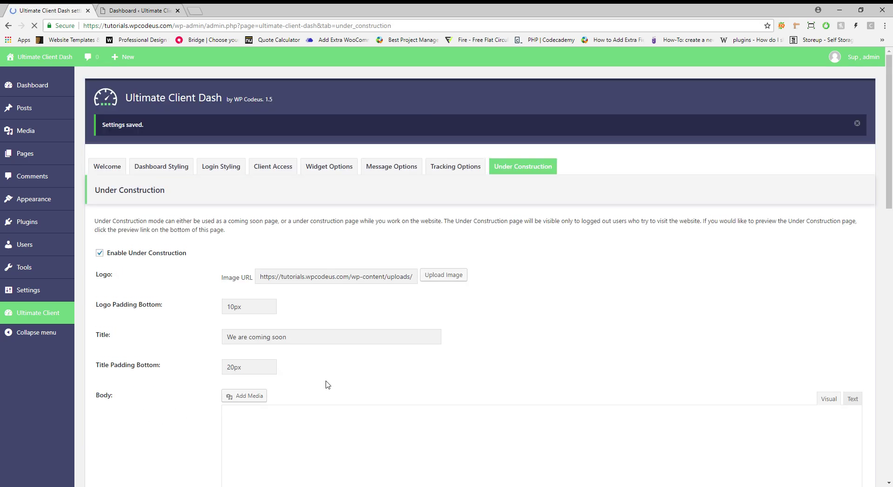
Close the extra dashboard tab and preview the coming-soon page
click(123, 8)
click(178, 10)
scroll(241, 305, down, 10)
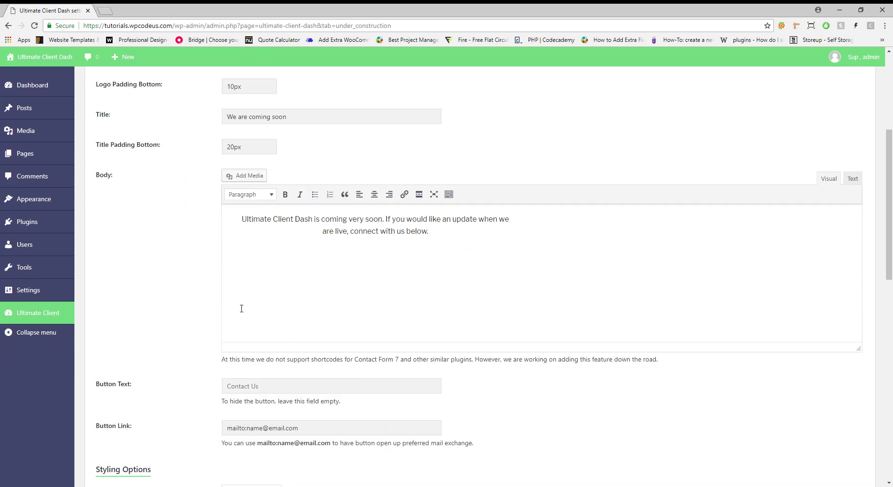
scroll(196, 352, down, 5)
click(146, 421)
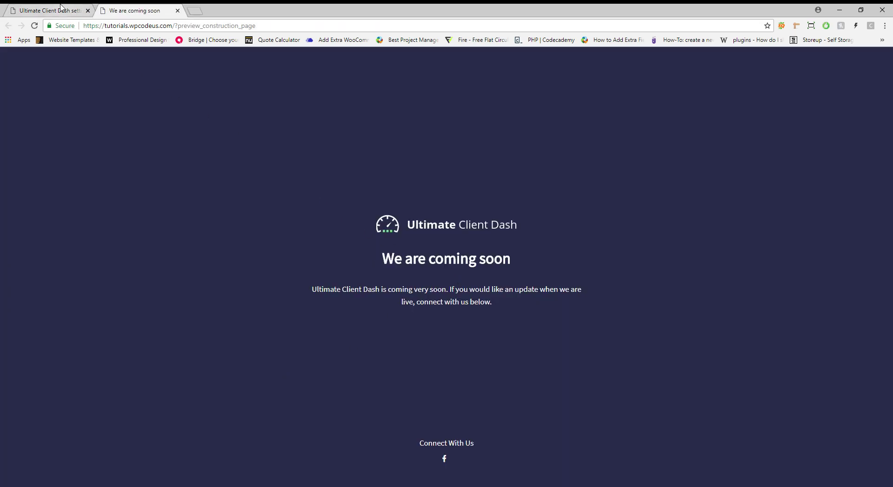
Close the old preview and choose the dark patterned image as the coming-soon background
click(51, 9)
scroll(326, 265, up, 1)
click(135, 10)
click(178, 10)
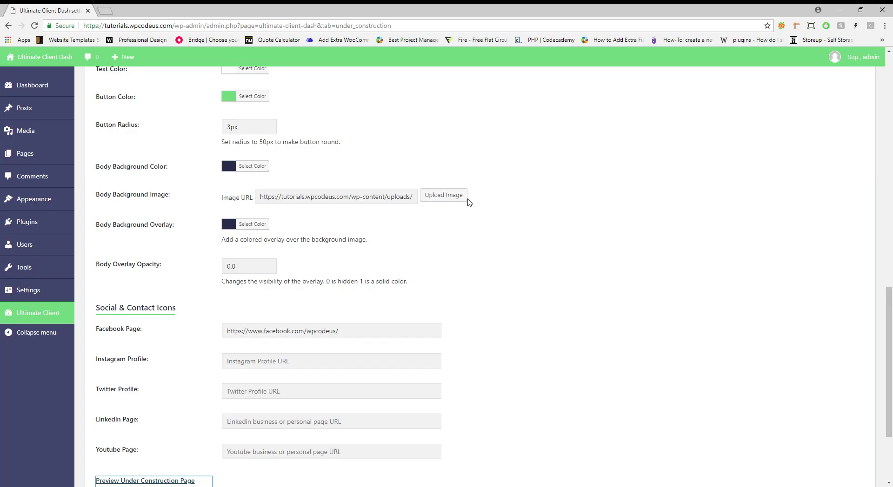
click(444, 196)
click(132, 177)
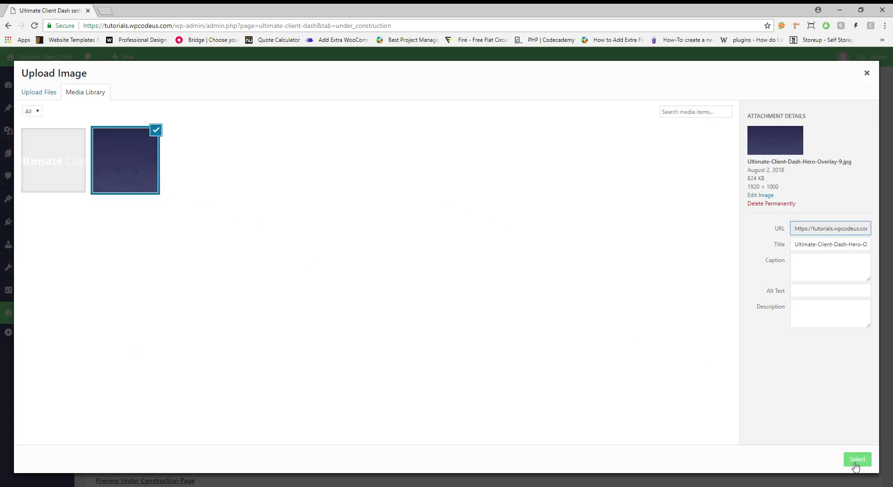
click(856, 460)
Save the settings and check that the preview now shows the dark pattern background
scroll(279, 395, down, 2)
click(120, 393)
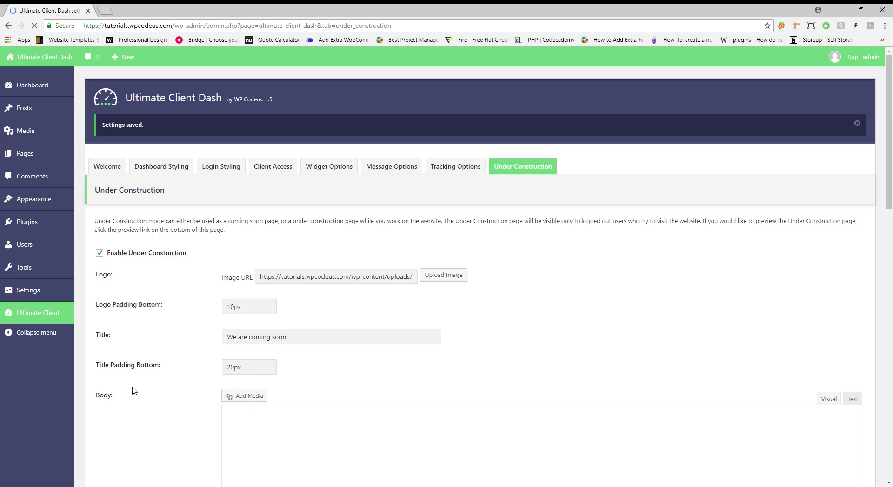
scroll(133, 334, down, 5)
scroll(155, 429, down, 10)
click(156, 365)
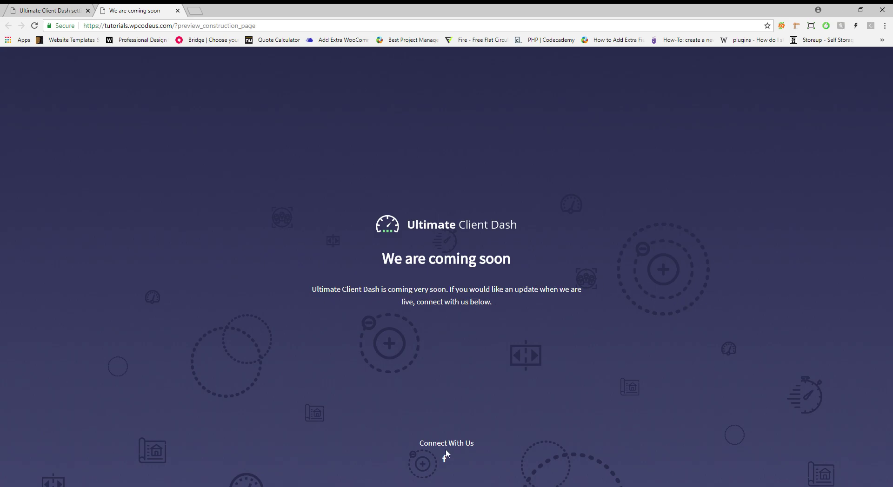
click(55, 10)
Label the call-to-action button 'Contact Us', paste the Instagram profile link, and save
scroll(274, 272, up, 6)
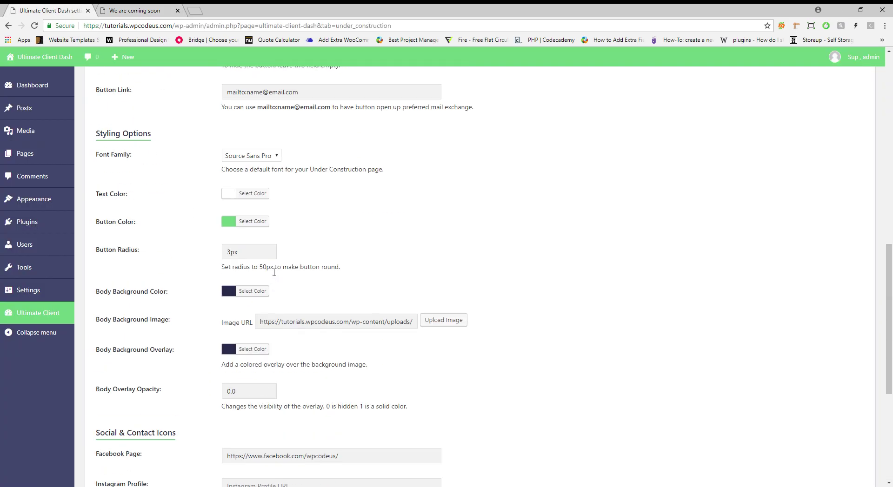
scroll(279, 262, up, 3)
click(274, 174)
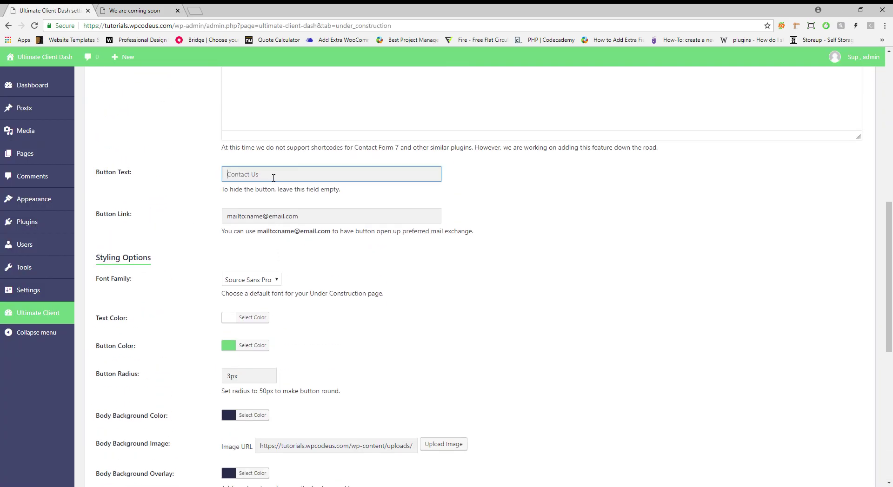
scroll(275, 209, down, 8)
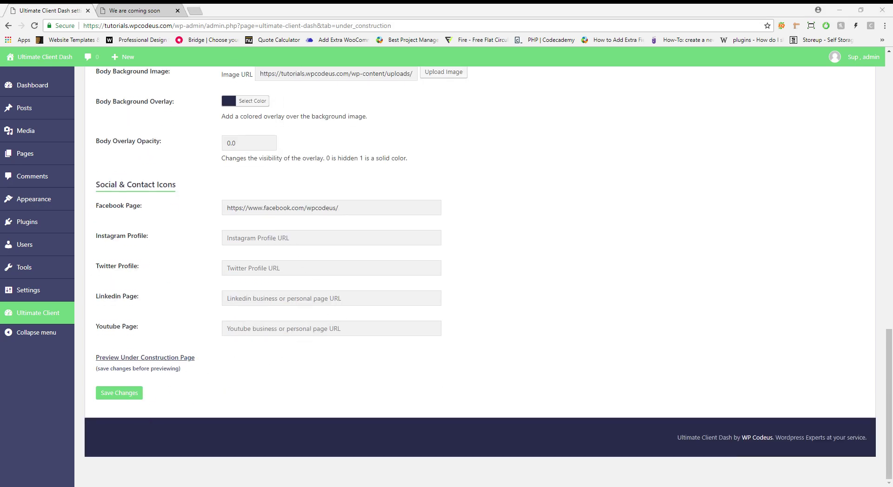
click(288, 239)
text(https://www.instagram.com/uixpanda/)
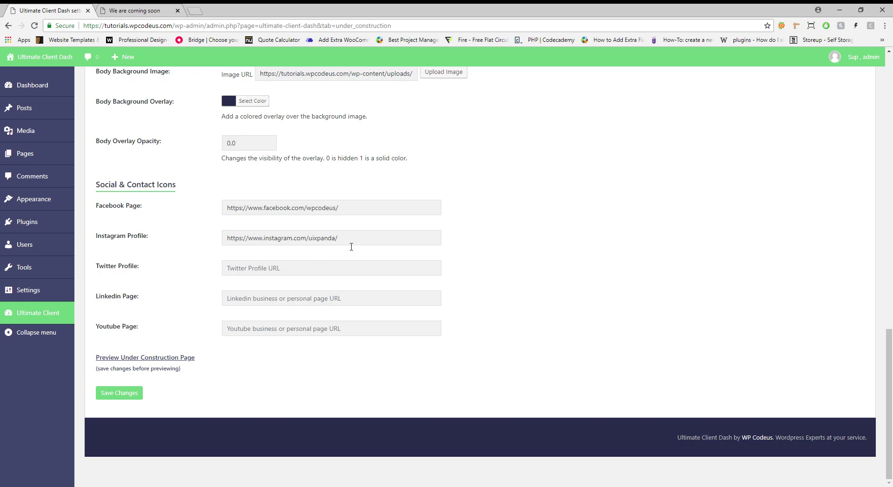
click(144, 394)
Reload the coming-soon preview to confirm the button and Instagram icon, then close it
click(134, 10)
click(35, 27)
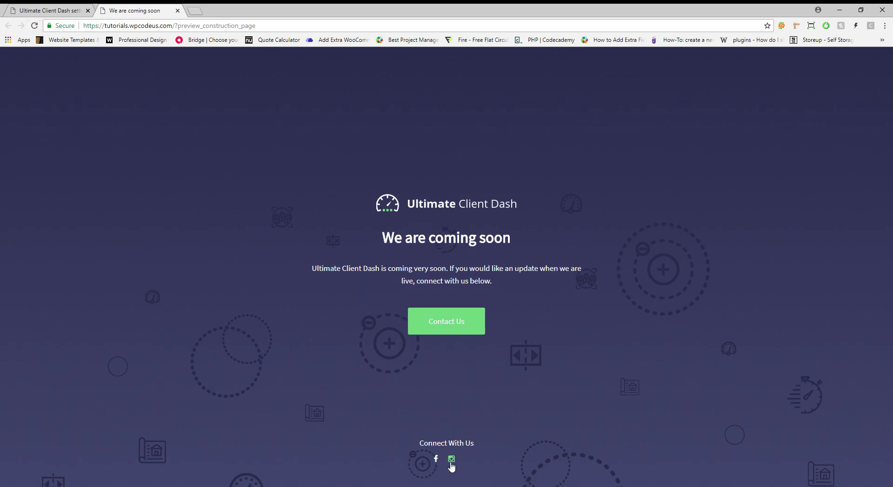
click(84, 12)
click(165, 10)
key(ctrl+shift+Tab)
click(142, 10)
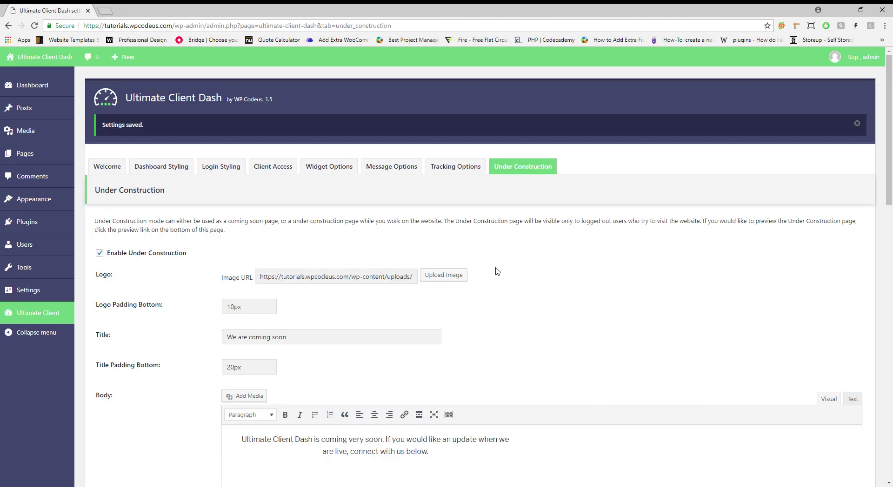